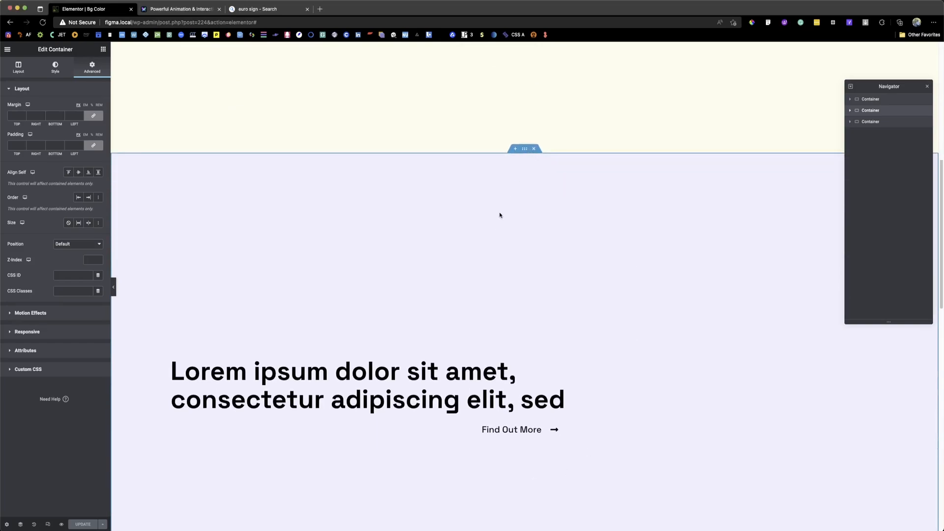
scroll(464, 236, "down", 5)
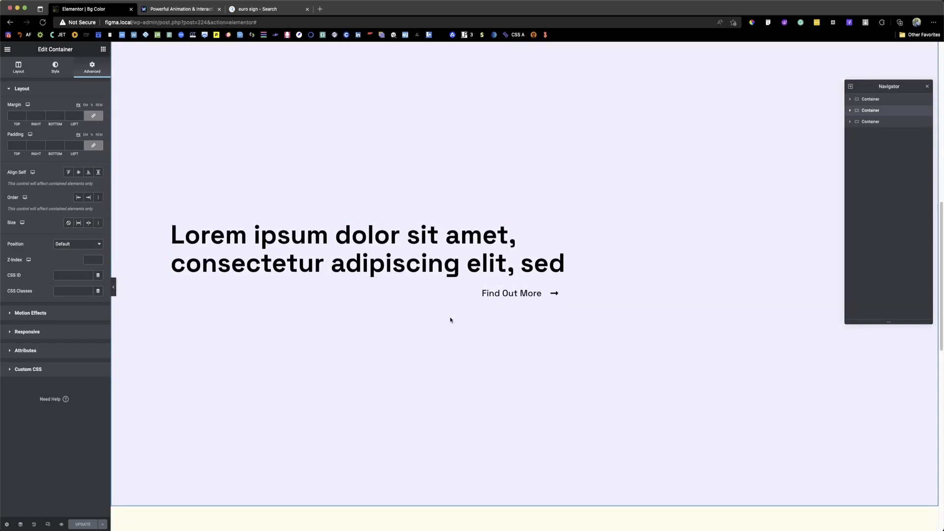
scroll(449, 320, "up", 3)
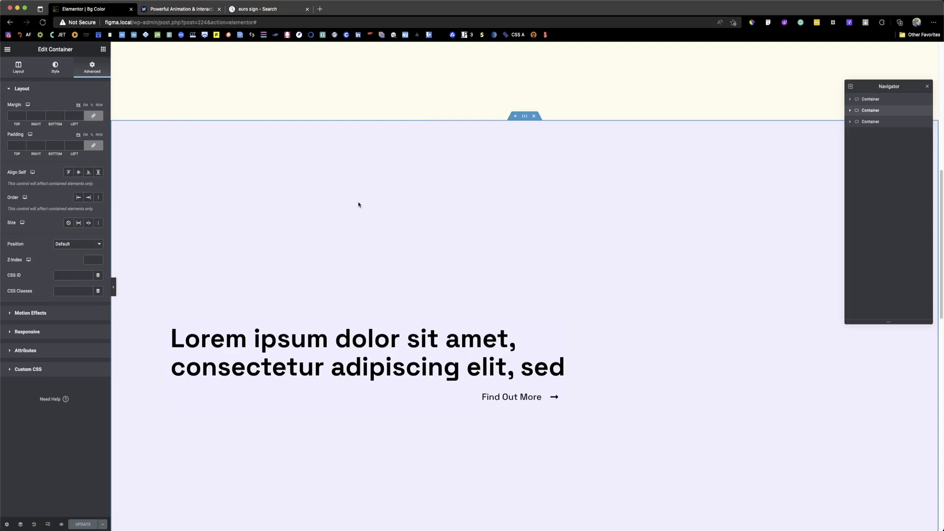
scroll(469, 246, "down", 2)
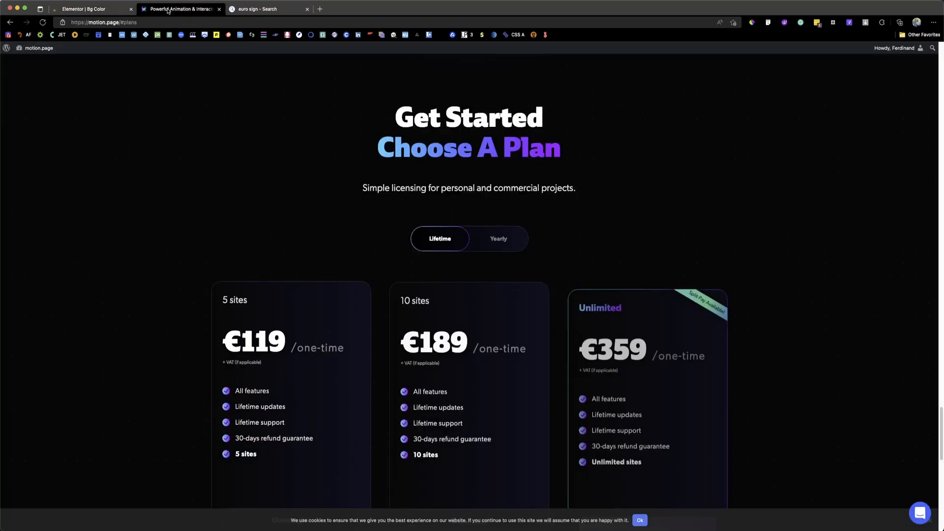
Review the features on the motion.page website and compare its lifetime and yearly plan prices.
left_click(168, 9)
left_click(498, 240)
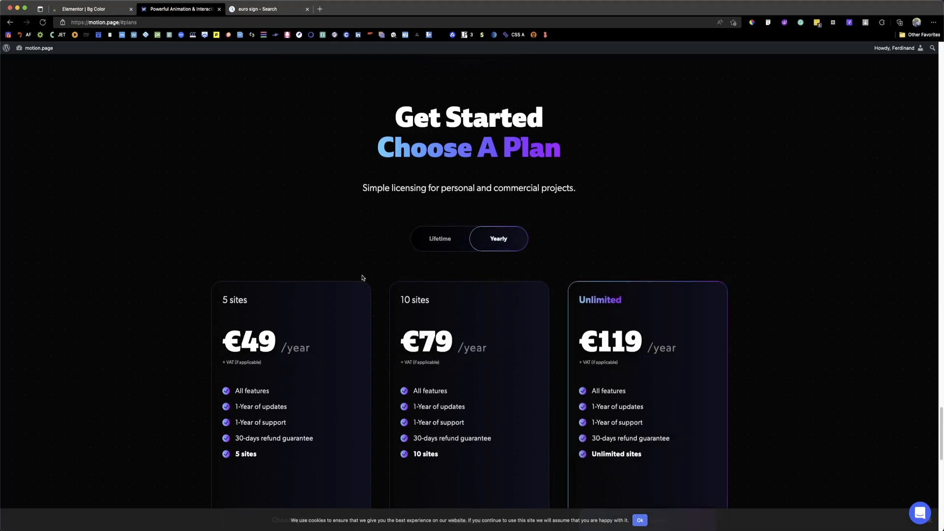
left_click(440, 239)
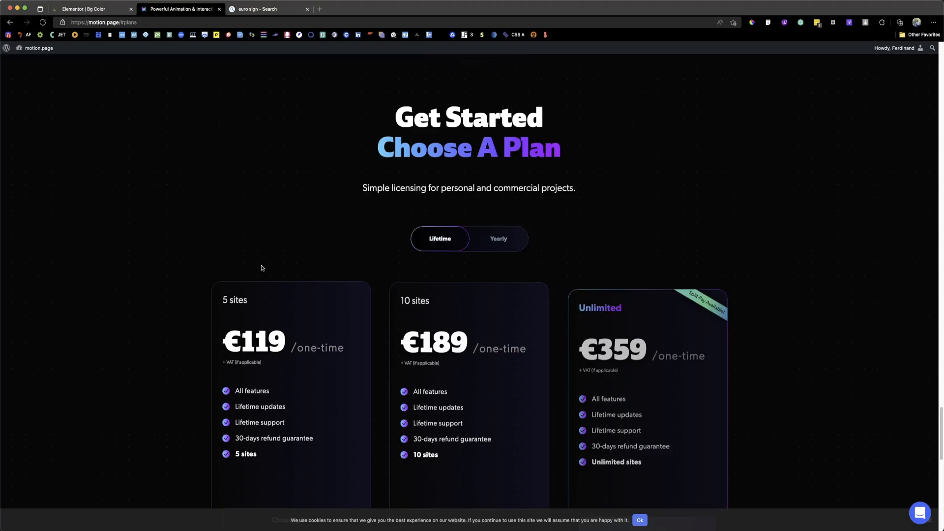
scroll(268, 267, "up", 20)
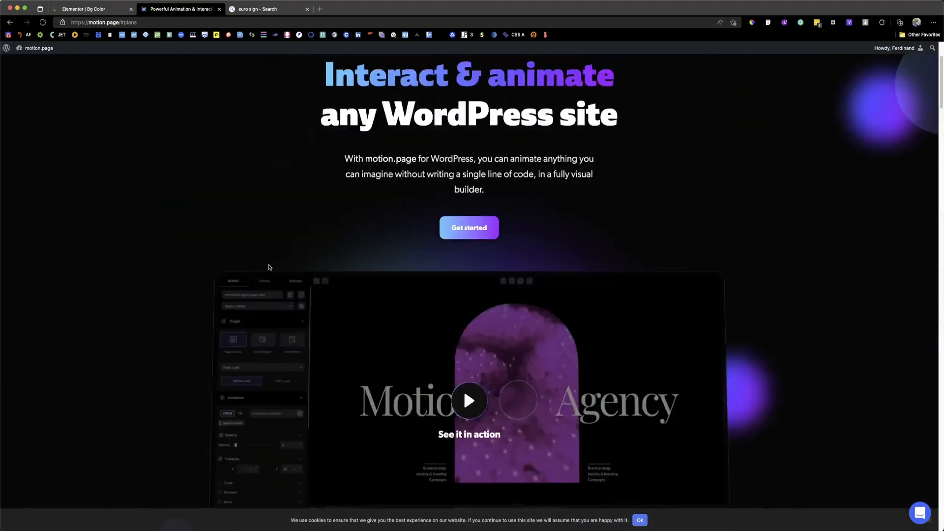
scroll(268, 267, "down", 13)
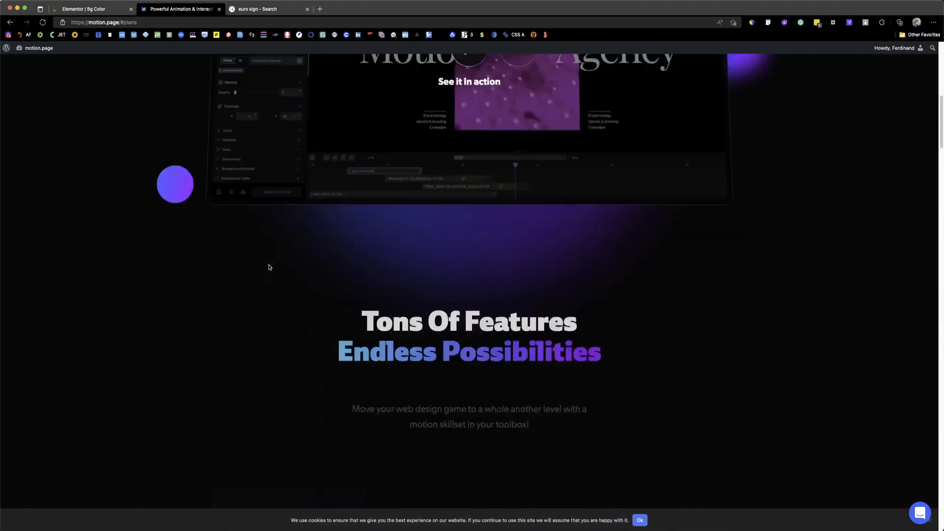
scroll(269, 267, "down", 15)
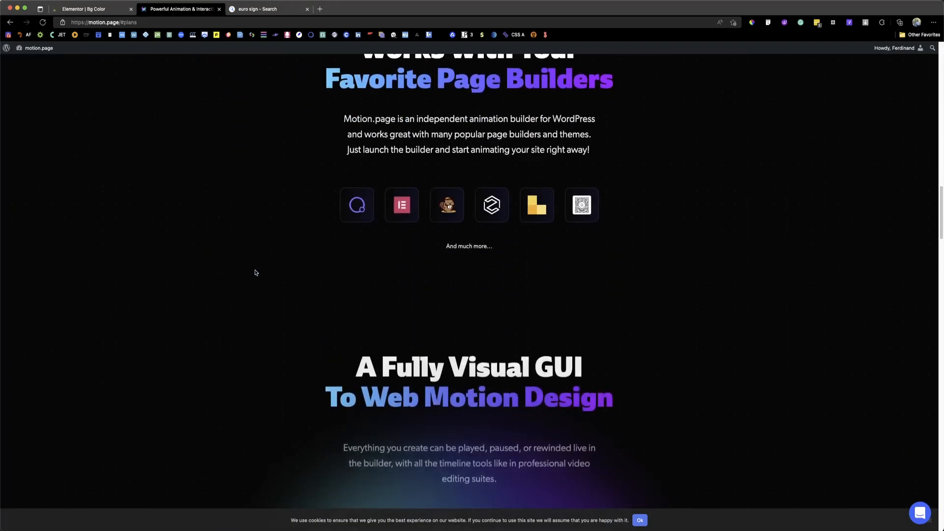
scroll(235, 279, "down", 10)
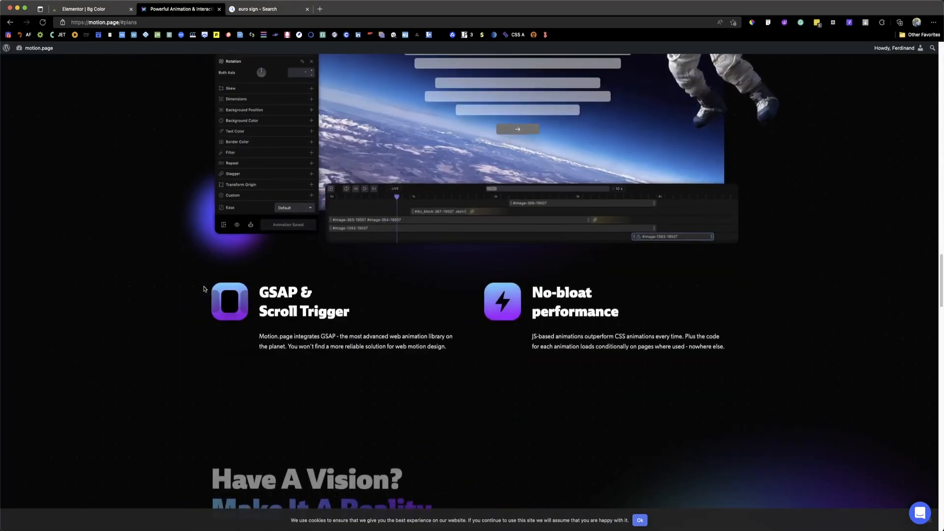
scroll(271, 302, "down", 15)
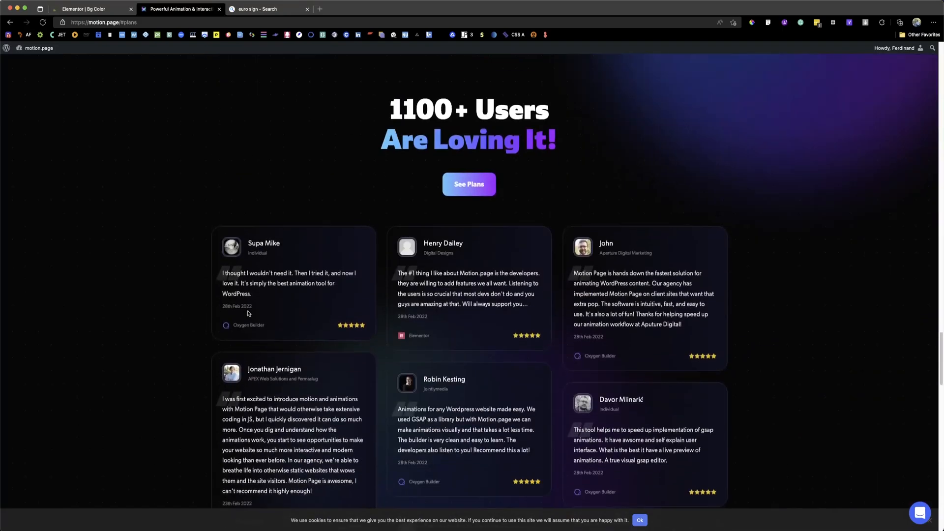
scroll(206, 320, "down", 10)
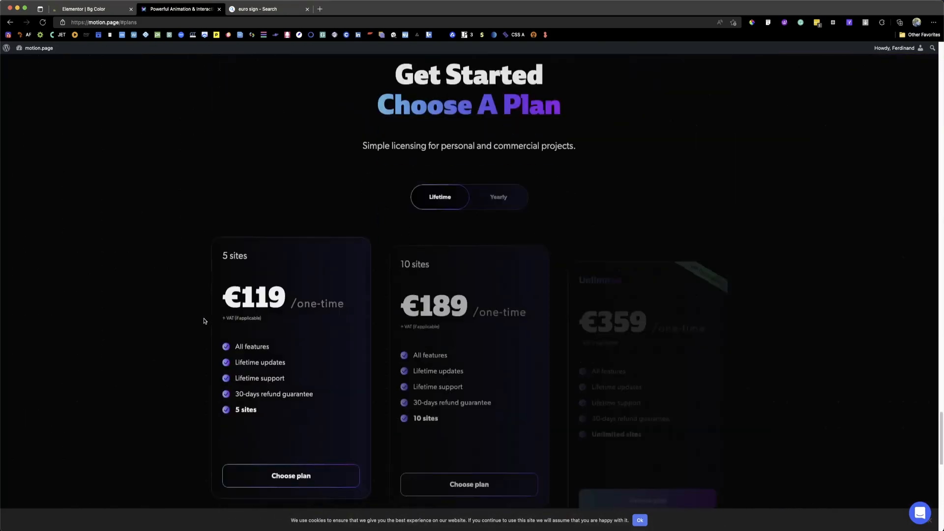
left_click(499, 189)
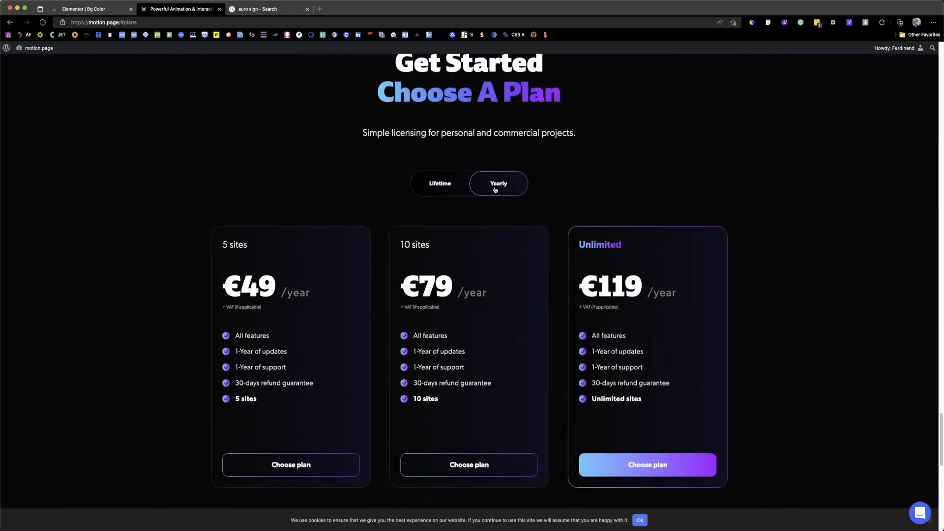
left_click(456, 190)
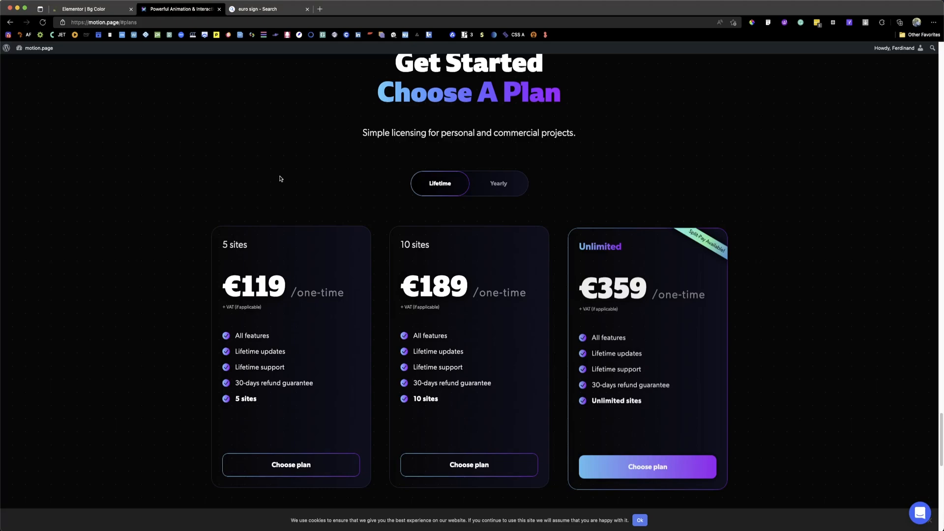
Return to the Elementor editor and rename the second container, the lavender section, as "Bg 1".
left_click(84, 10)
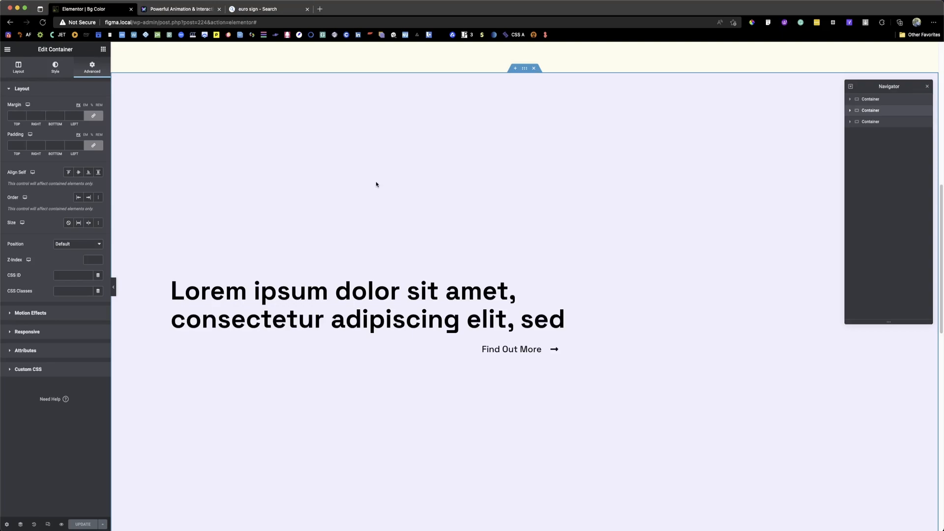
scroll(434, 232, "up", 5)
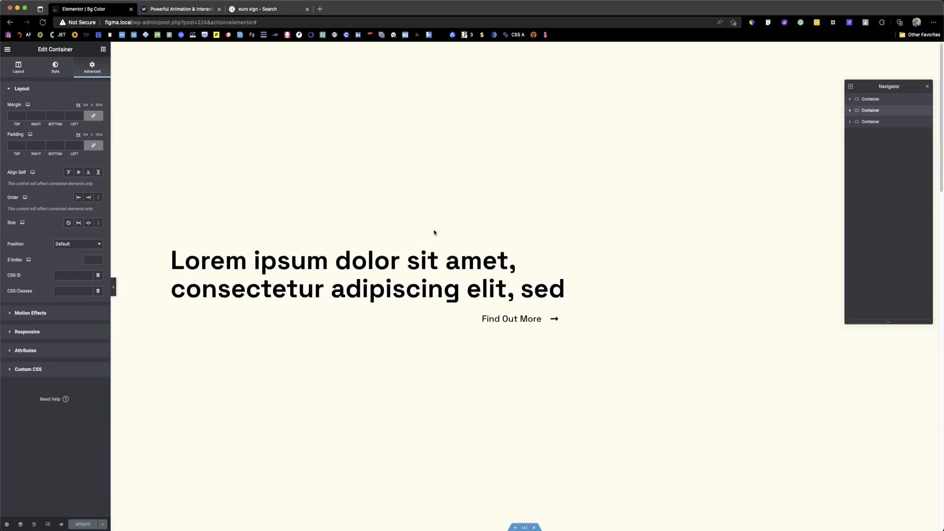
scroll(434, 232, "down", 5)
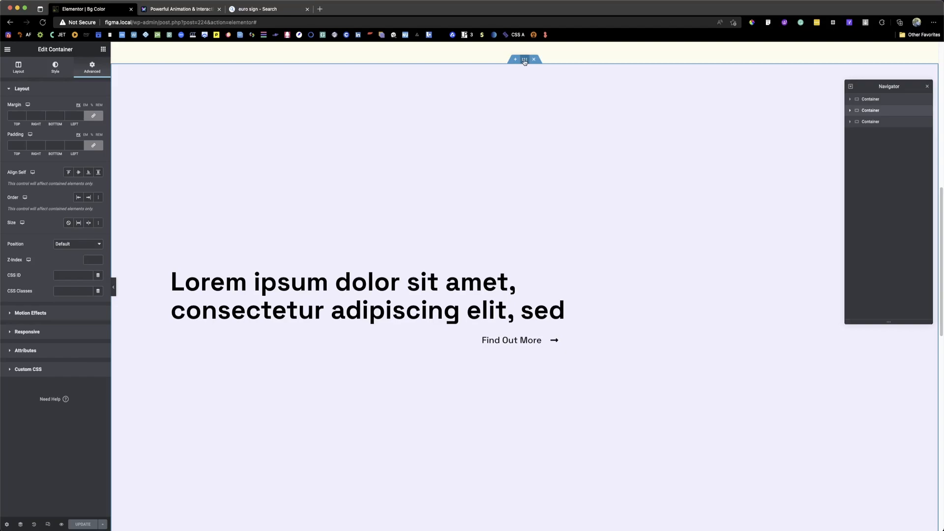
double_click(872, 111)
type("Bg 1")
key("Return")
Give the Bg 1 container the CSS class bg-1 and update the page.
left_click(17, 68)
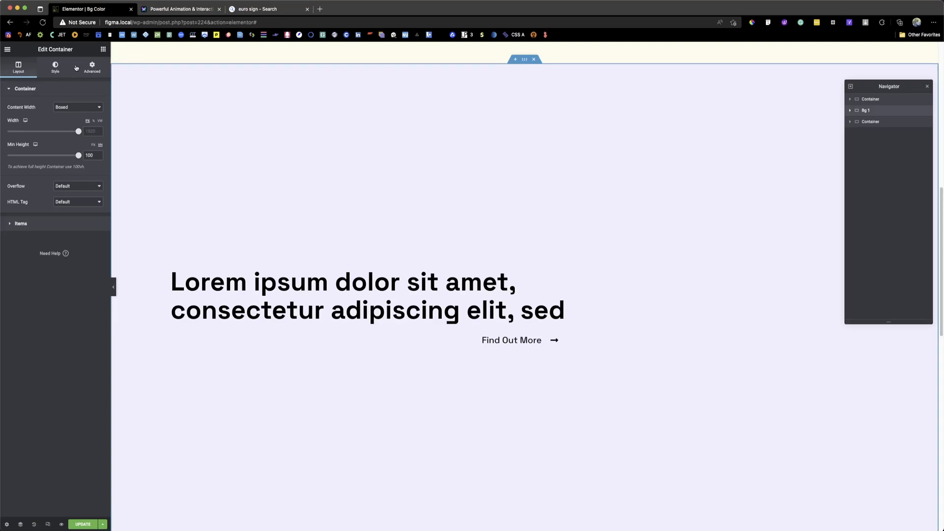
left_click(99, 71)
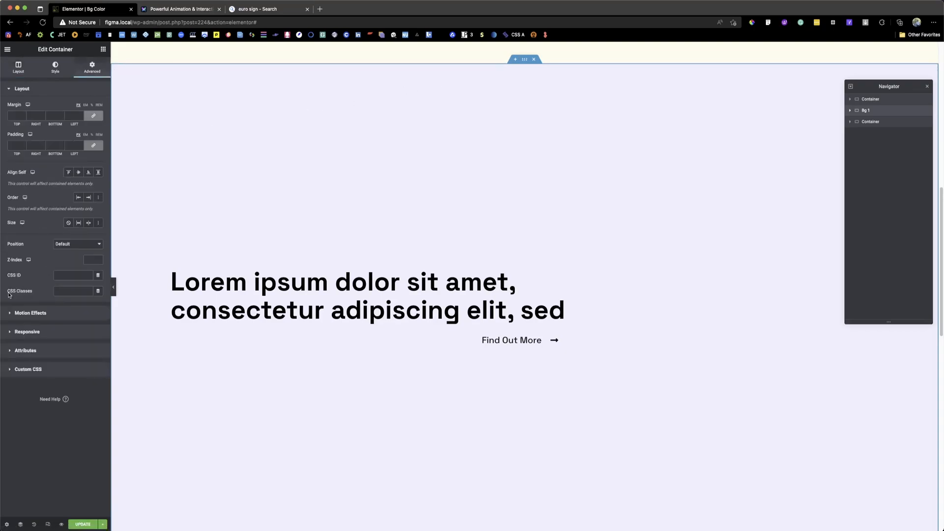
left_click(63, 293)
type("bg-1")
left_click(82, 523)
Exit Elementor to the WordPress dashboard and open the Reading settings to check the homepage assignment.
left_click(7, 50)
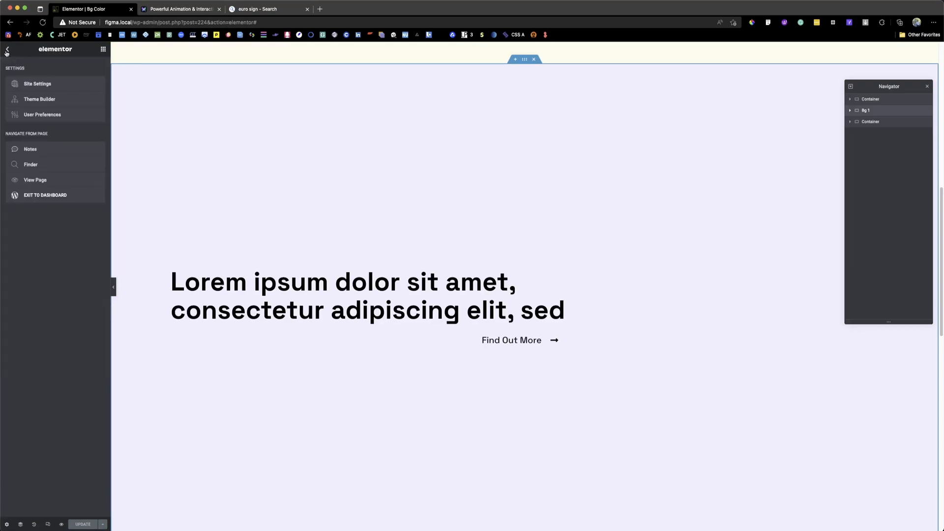
left_click(57, 196)
left_click(8, 49)
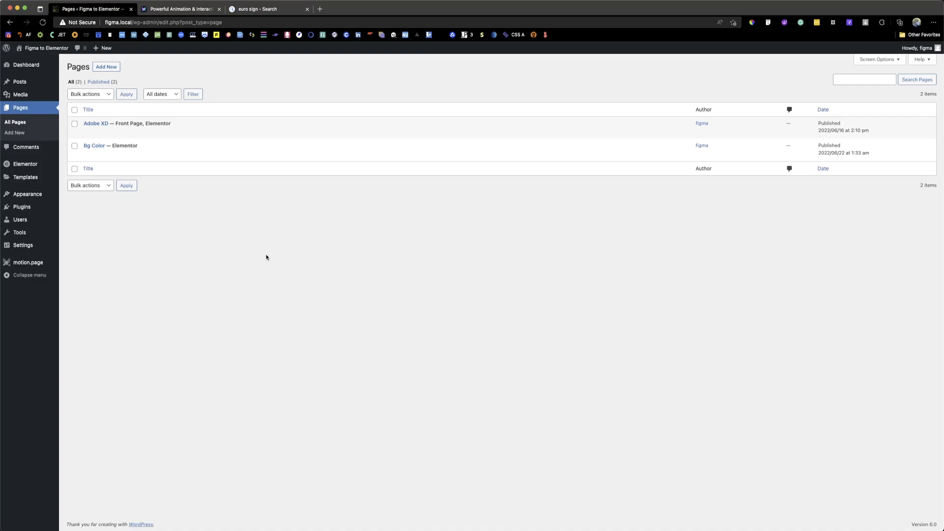
mouse_move(24, 247)
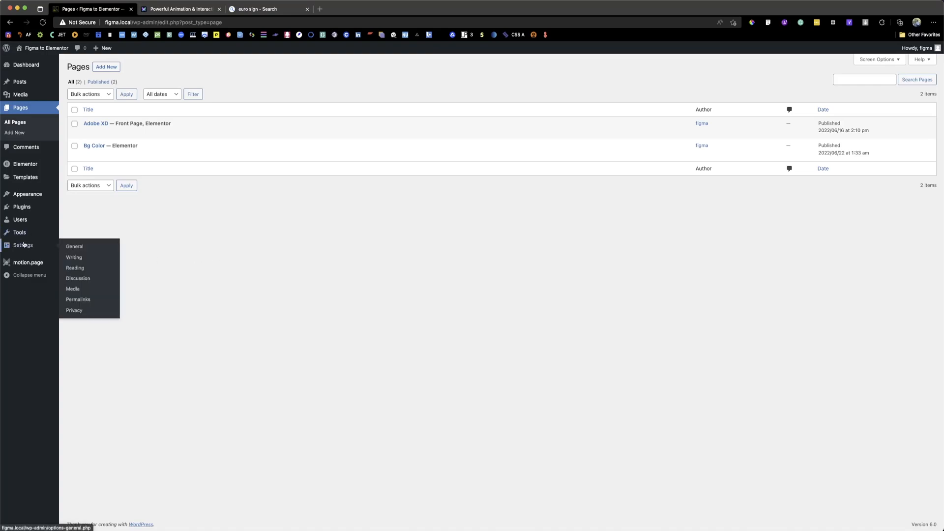
left_click(78, 268)
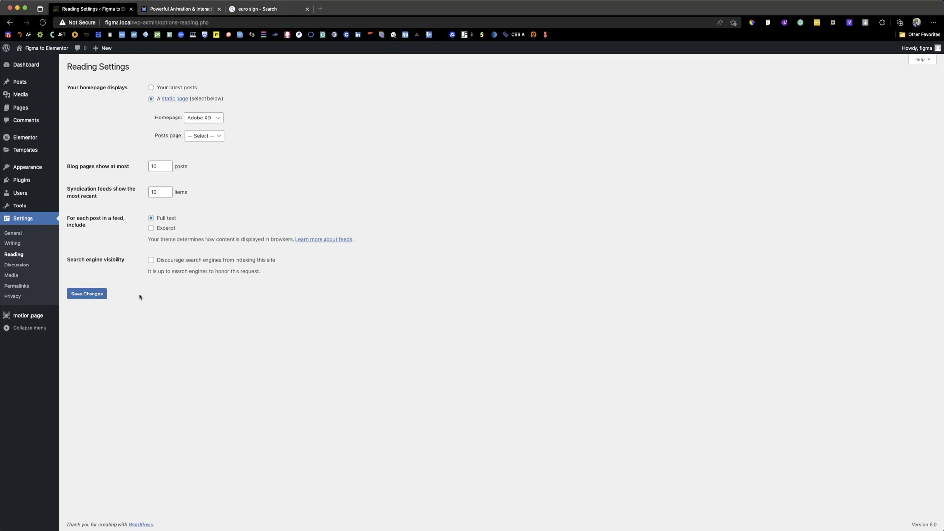
Create a new timeline in the motion.page builder and target the Bg Color page with it.
left_click(28, 315)
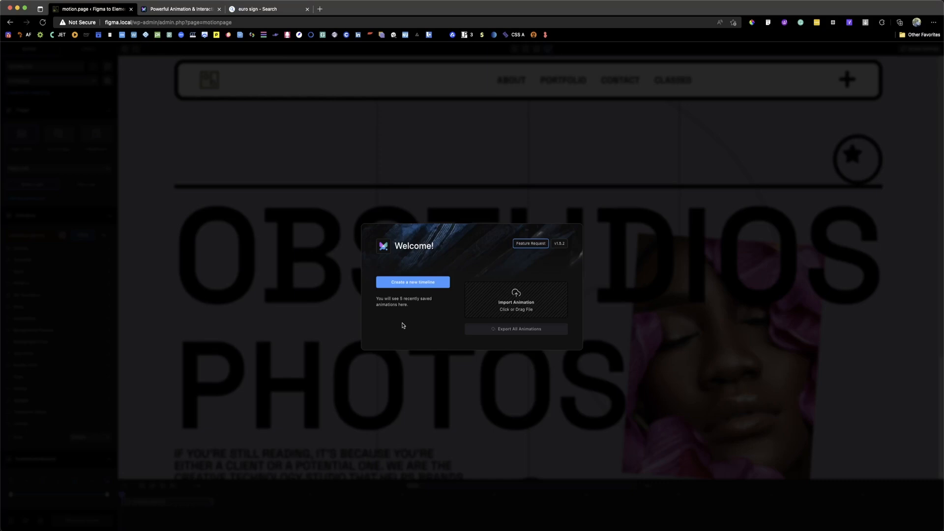
left_click(413, 282)
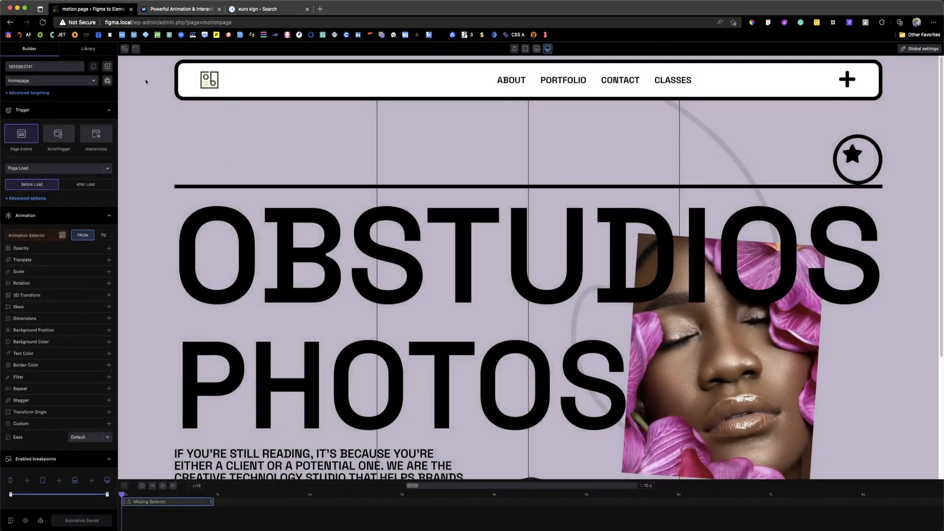
mouse_move(42, 112)
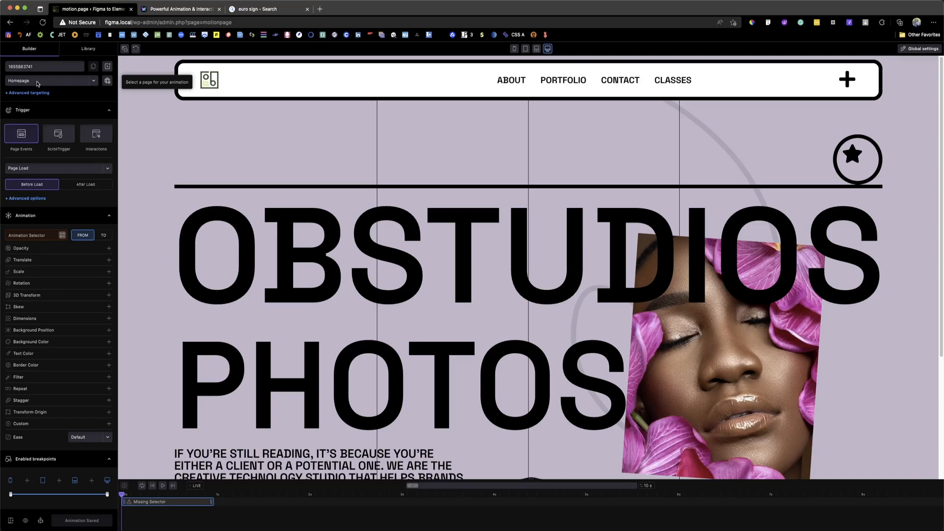
left_click(54, 81)
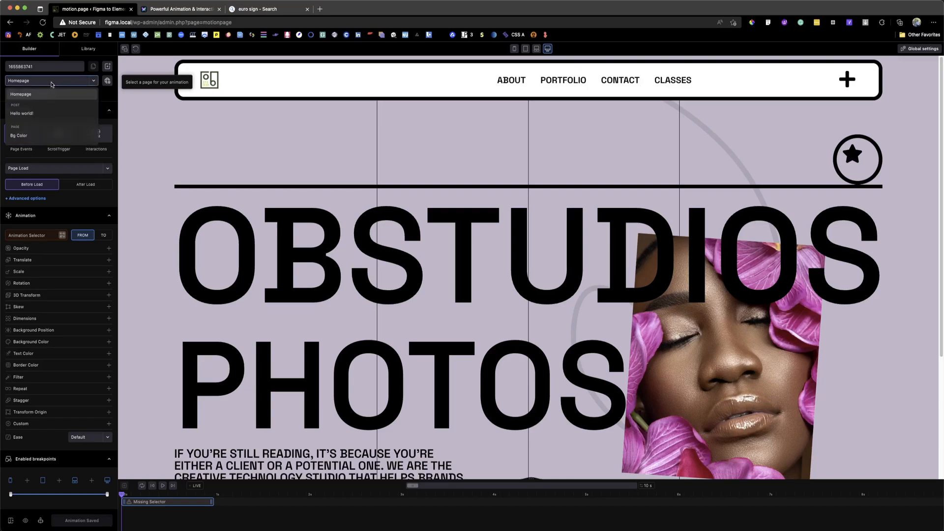
left_click(23, 137)
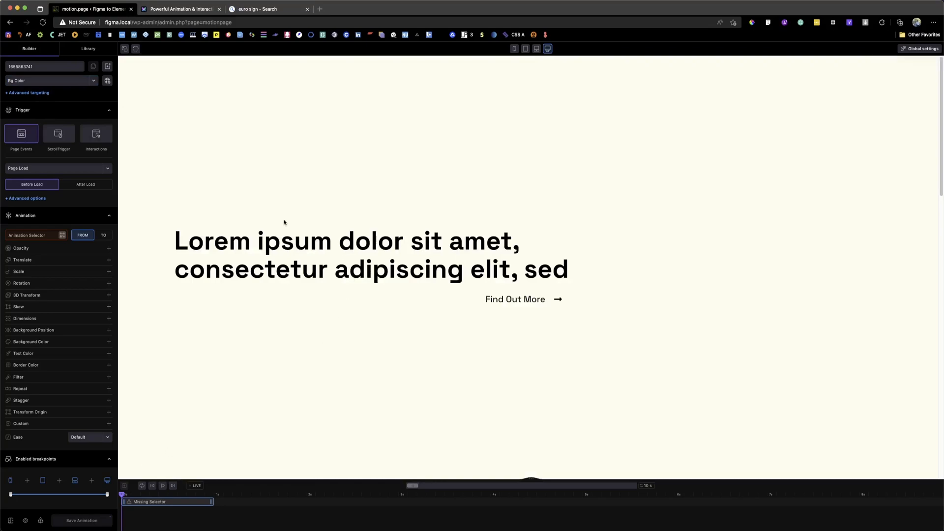
Rename the timeline as "Change BG - on scroll".
double_click(17, 66)
type("dhnag")
key("BackSpace")
key("BackSpace")
key("BackSpace")
key("BackSpace")
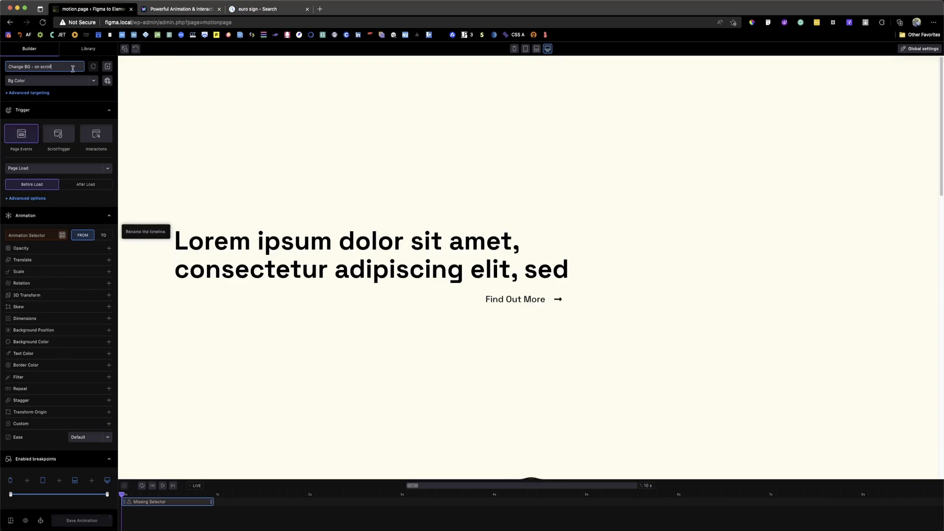
left_click(84, 100)
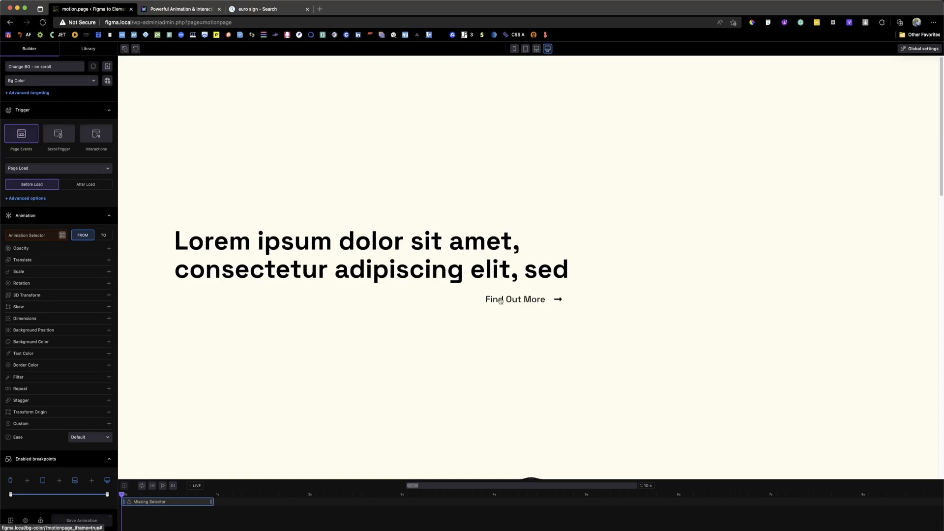
Set the timeline's trigger to ScrollTrigger and lock the animation to the scrollbar.
scroll(428, 313, "down", 7)
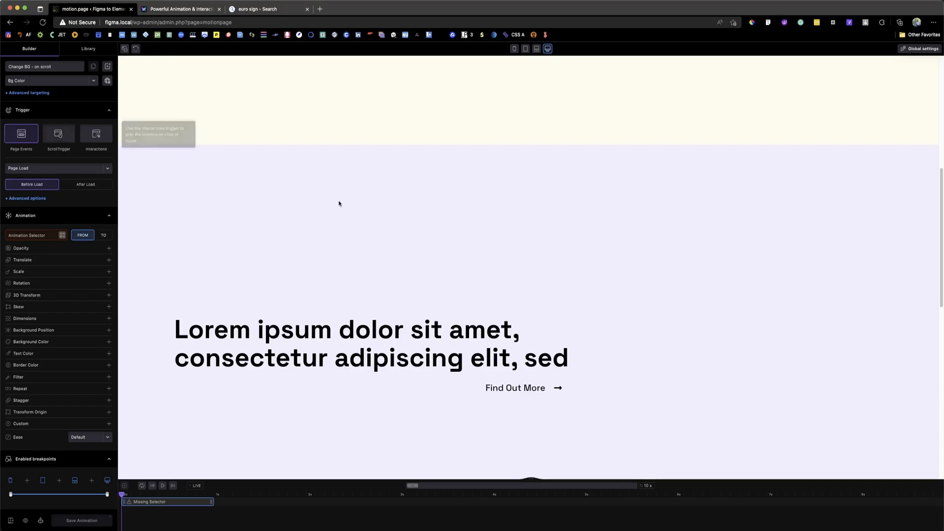
scroll(344, 211, "up", 7)
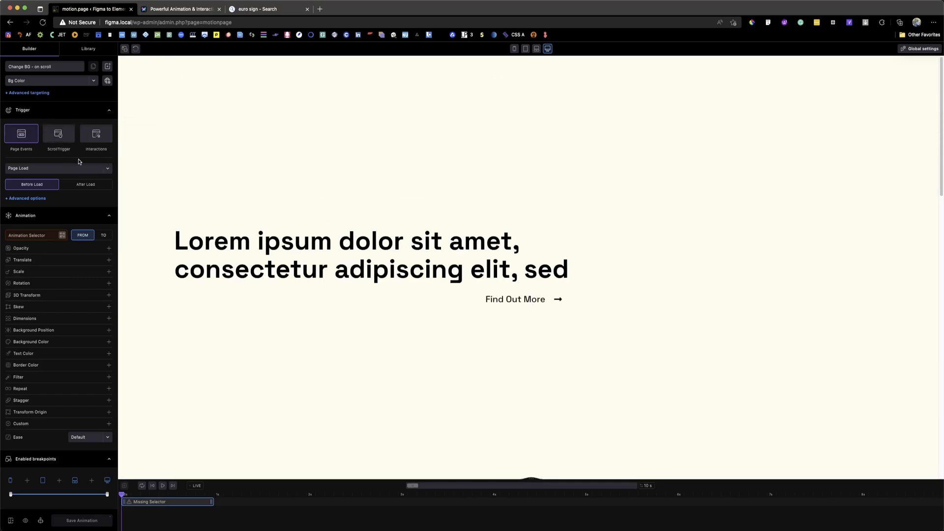
left_click(59, 136)
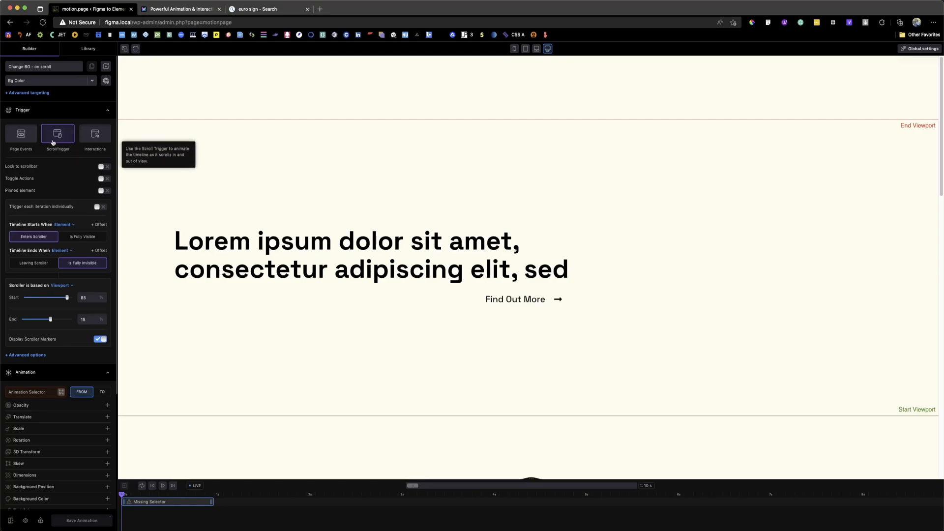
left_click(103, 166)
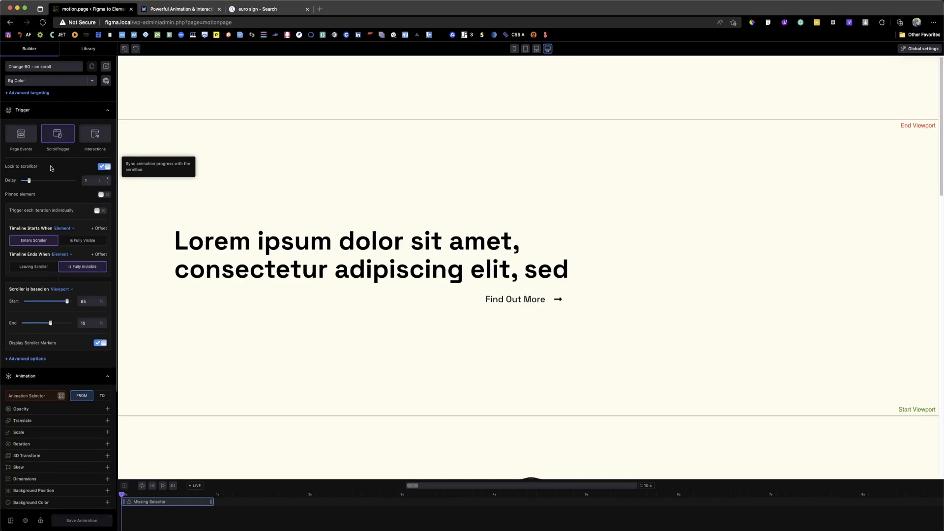
Examine how the page sections pass the Start Viewport and End Viewport markers in the preview.
scroll(473, 239, "down", 5)
scroll(474, 239, "up", 5)
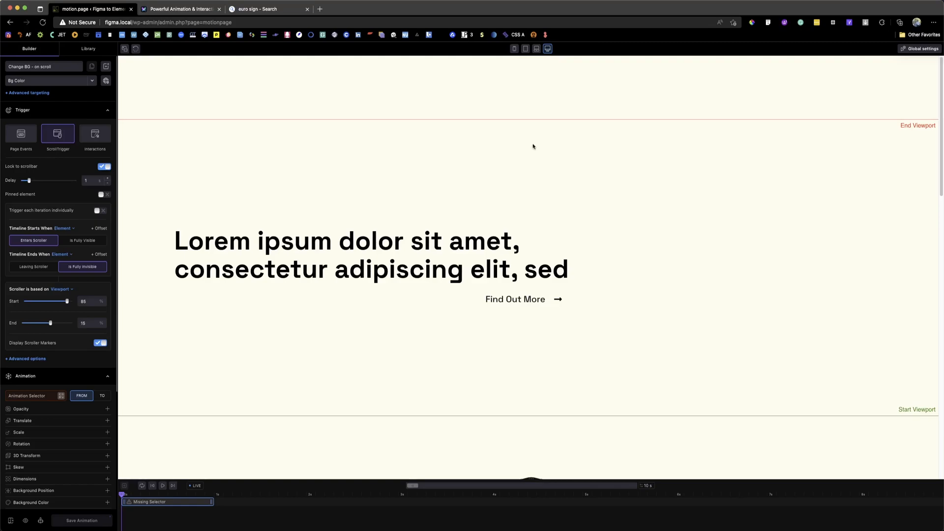
scroll(521, 276, "down", 5)
scroll(505, 282, "down", 4)
scroll(240, 341, "down", 3)
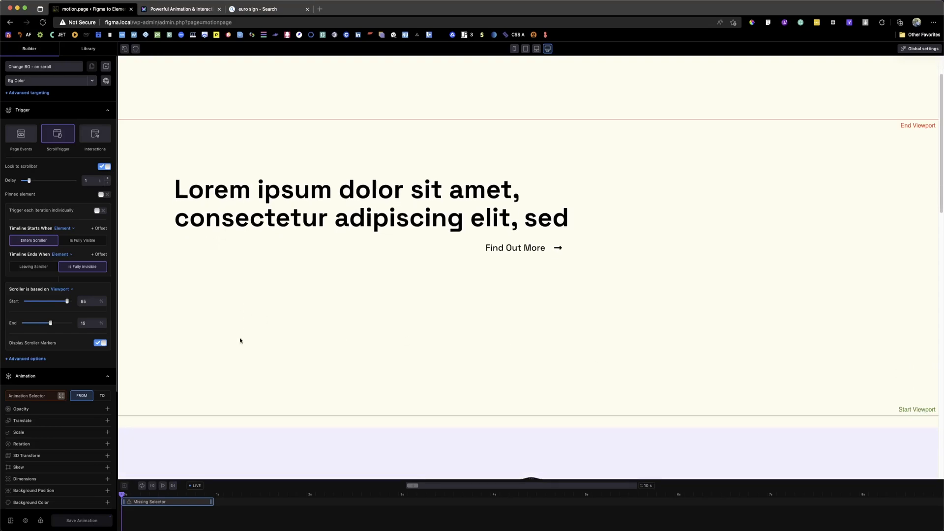
Set the timeline to end when the element is leaving the scroller.
scroll(240, 340, "down", 2)
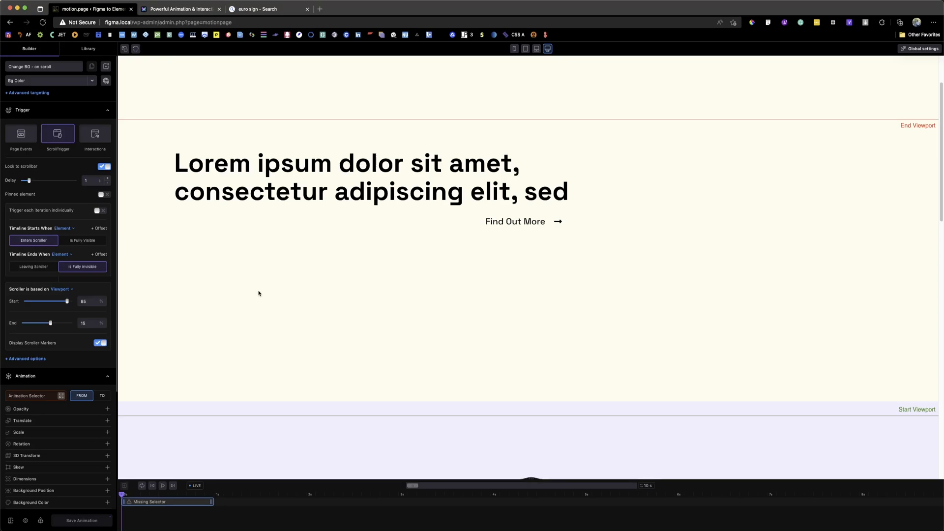
scroll(268, 252, "down", 10)
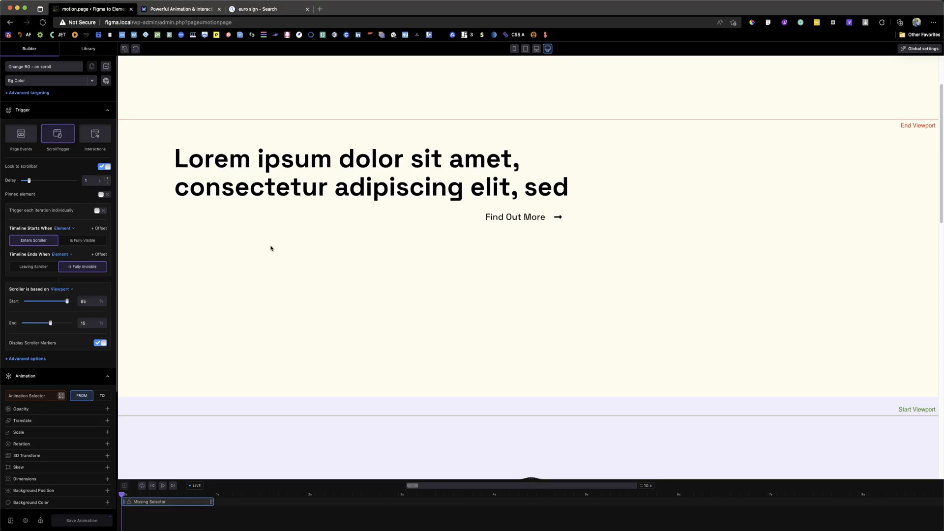
scroll(271, 248, "down", 2)
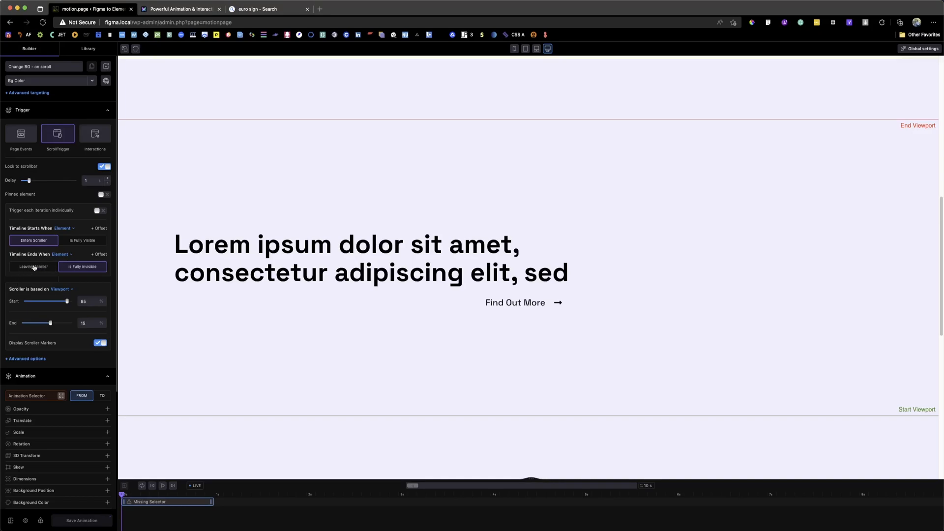
mouse_move(46, 257)
scroll(514, 247, "down", 10)
scroll(514, 247, "up", 1)
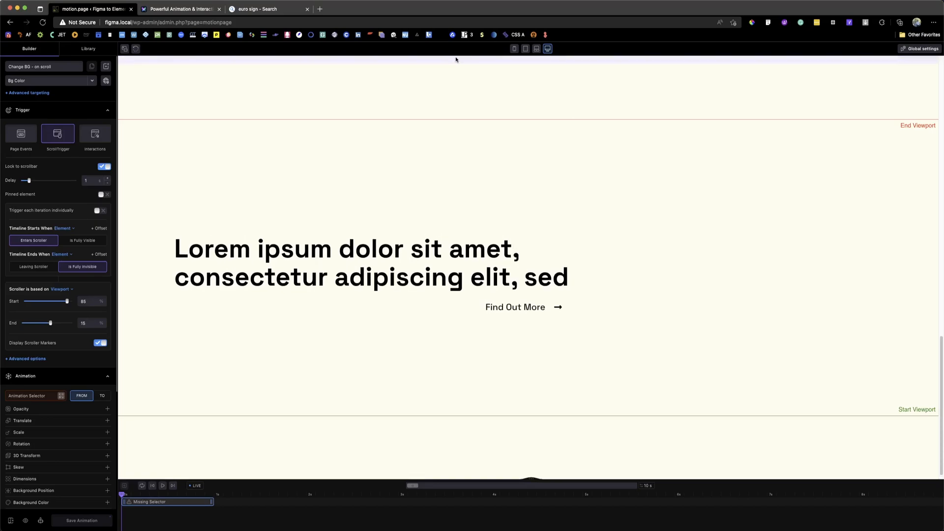
scroll(434, 99, "down", 1)
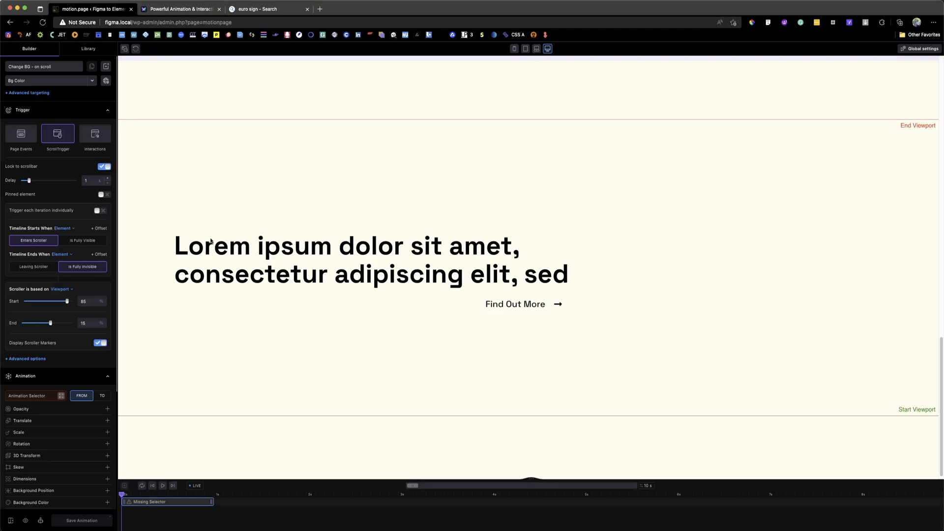
left_click(36, 268)
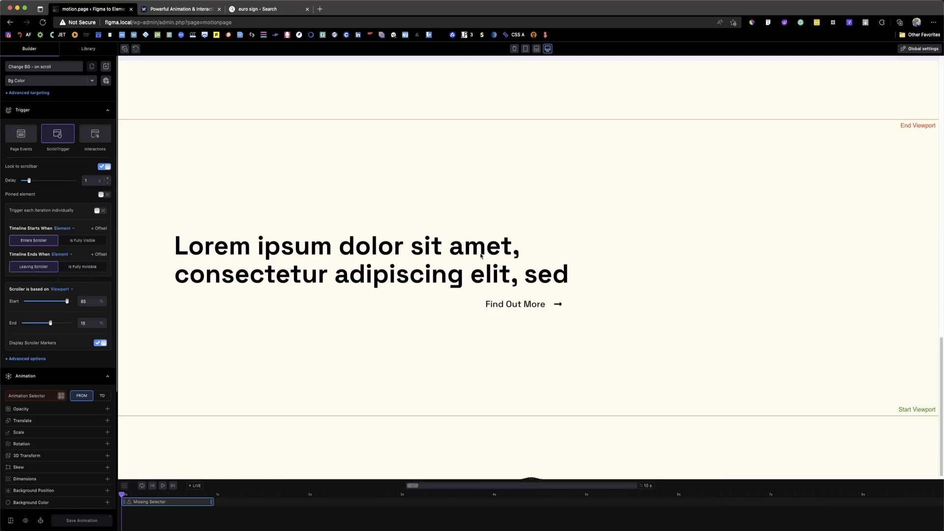
scroll(521, 103, "up", 2)
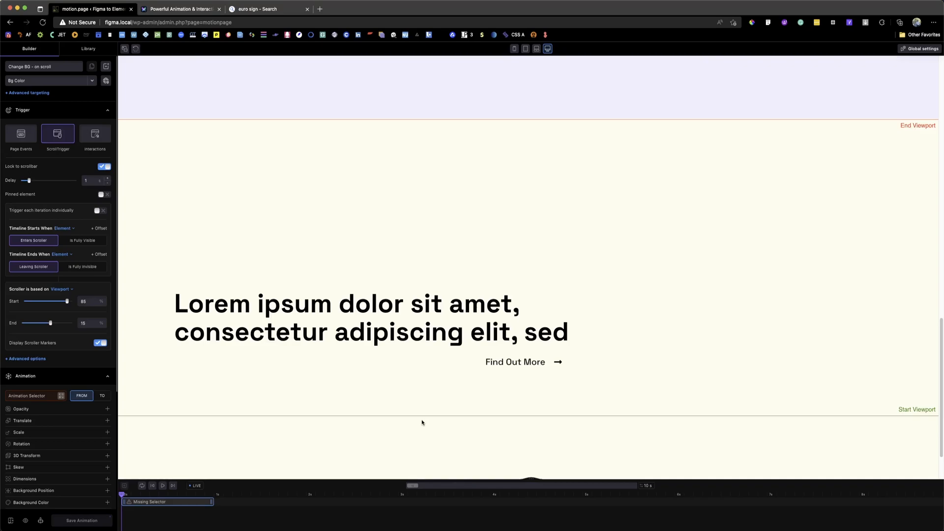
Set the scroller's start to 100% and its end to 0% of the viewport.
mouse_move(67, 302)
left_mouse_down()
mouse_move(83, 300)
mouse_move(74, 324)
left_mouse_up()
type("0")
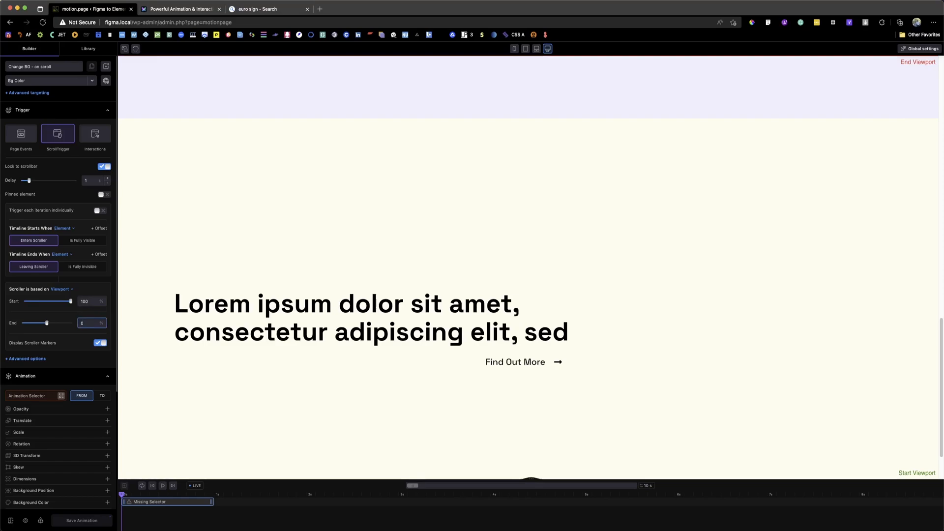
Restore the scroller's end to 15% and its start to 85% of the viewport.
left_click(46, 316)
left_click_drag(87, 323, 79, 323)
type("15")
left_click_drag(88, 301, 81, 301)
type("85")
left_click(72, 319)
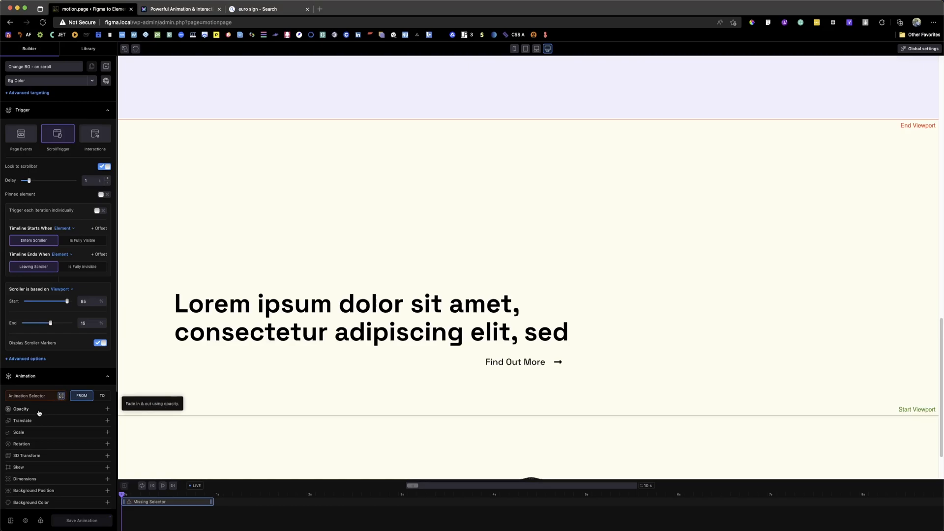
Scan the last section for its classes, and enter .bg-1 manually as the animation selector.
left_click(61, 397)
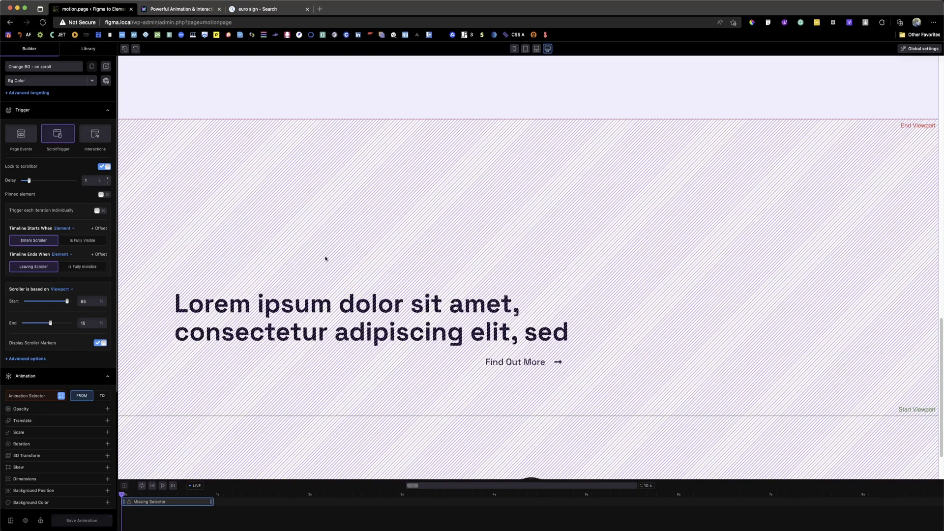
left_click(477, 190)
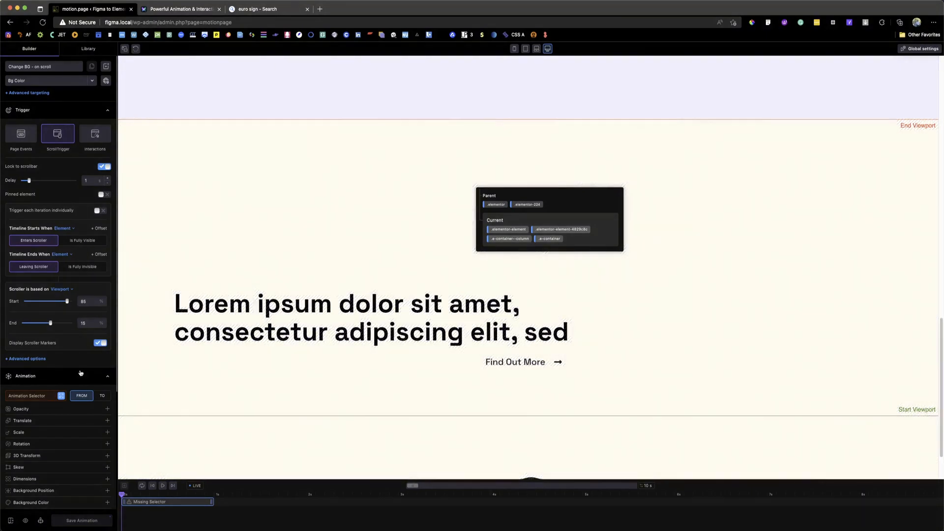
left_click(27, 393)
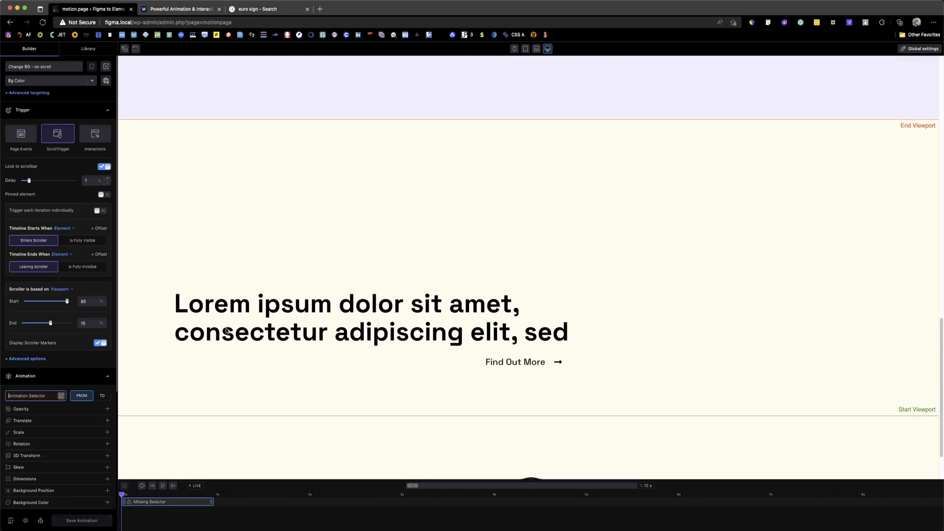
type(".bg-1")
key("Return")
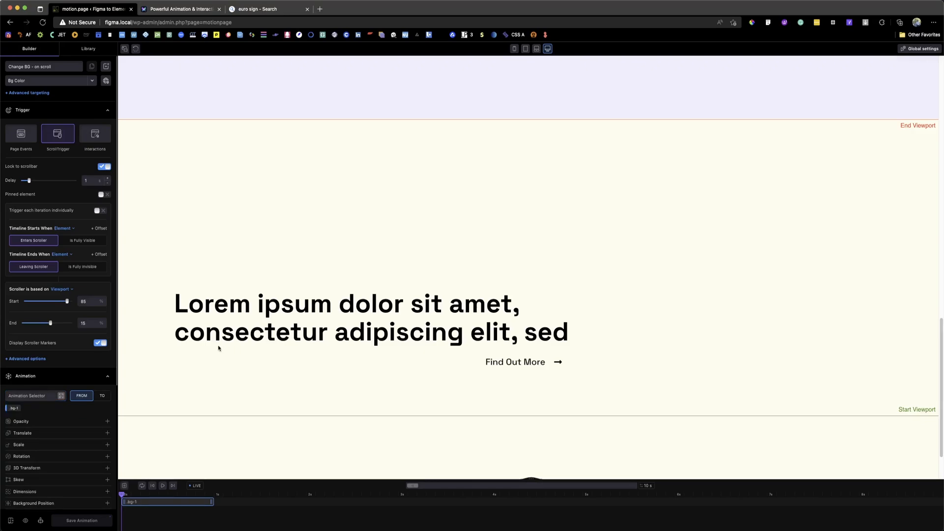
Locate the section behind the .bg-1 selector in the preview and remove that selector from the animation.
left_click(11, 409)
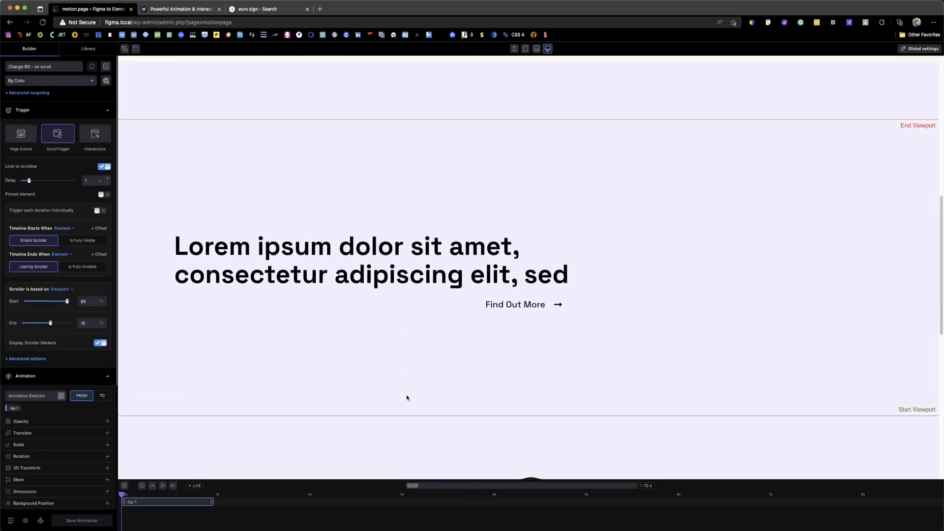
left_click(13, 410)
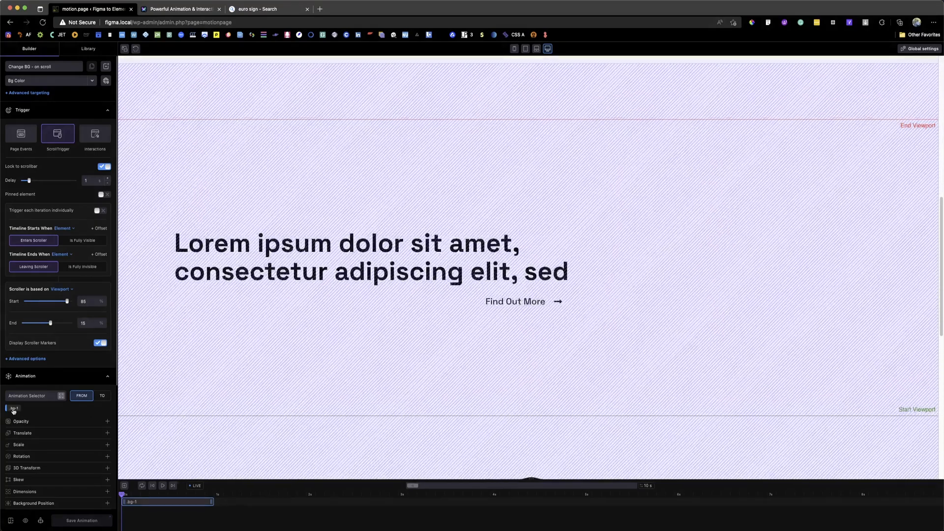
left_click(14, 410)
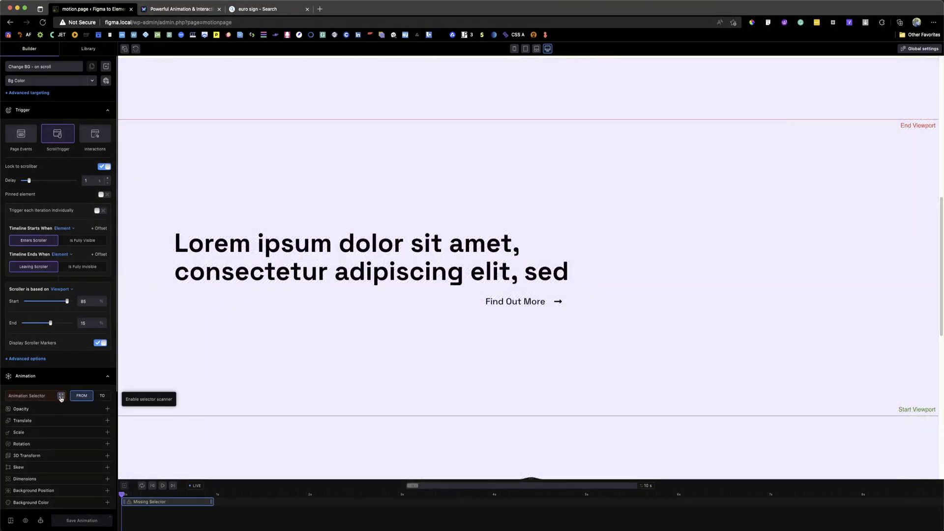
Use the selector scanner on the lavender section to choose its .bg-1 class as the animation selector.
left_click(61, 397)
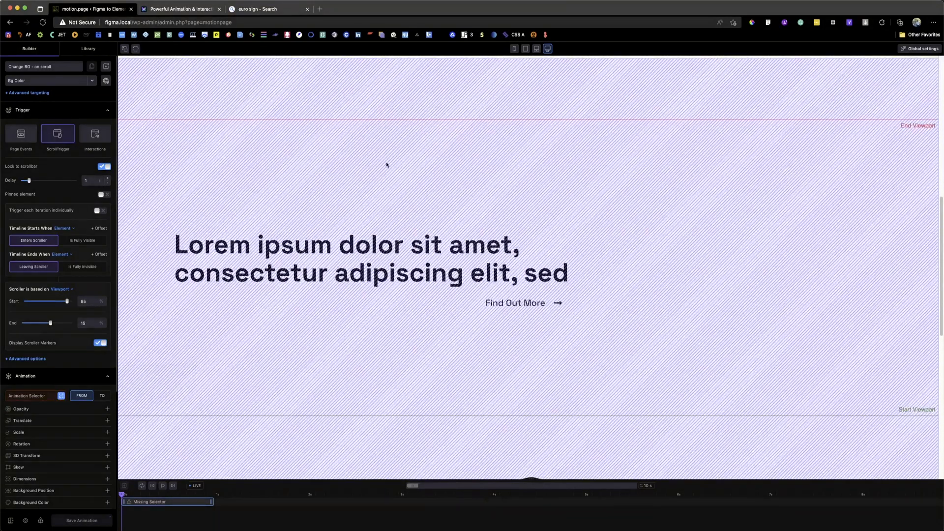
left_click(386, 165)
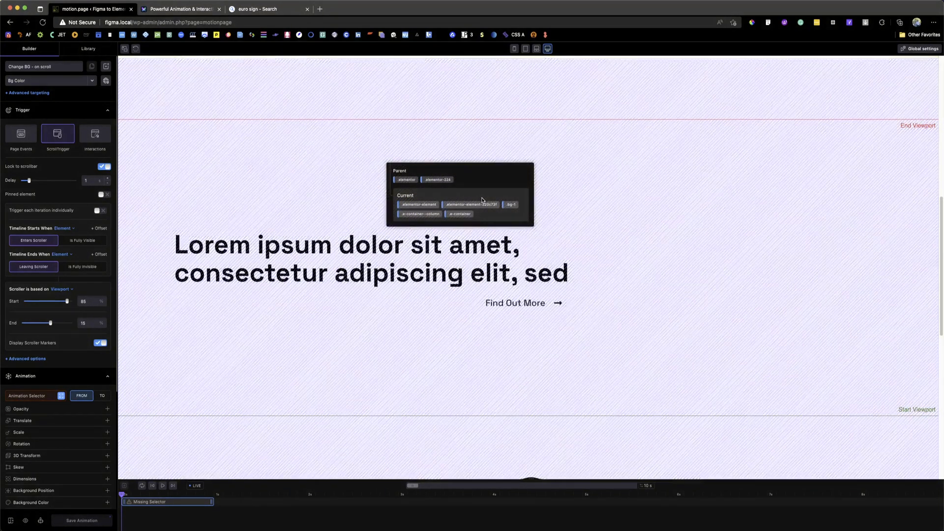
left_click(512, 205)
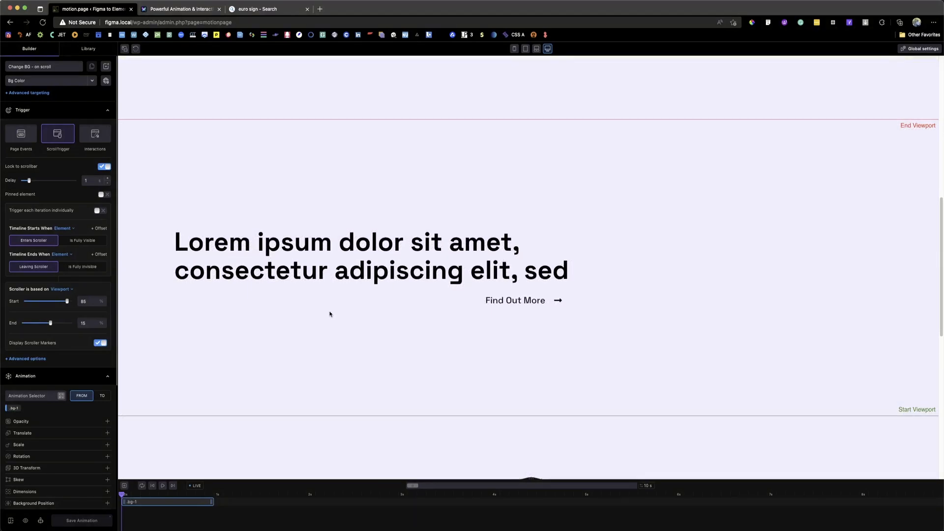
Add a From background color of rgba(248, 0, 0, 1) to the .bg-1 animation and save it.
scroll(91, 295, "down", 4)
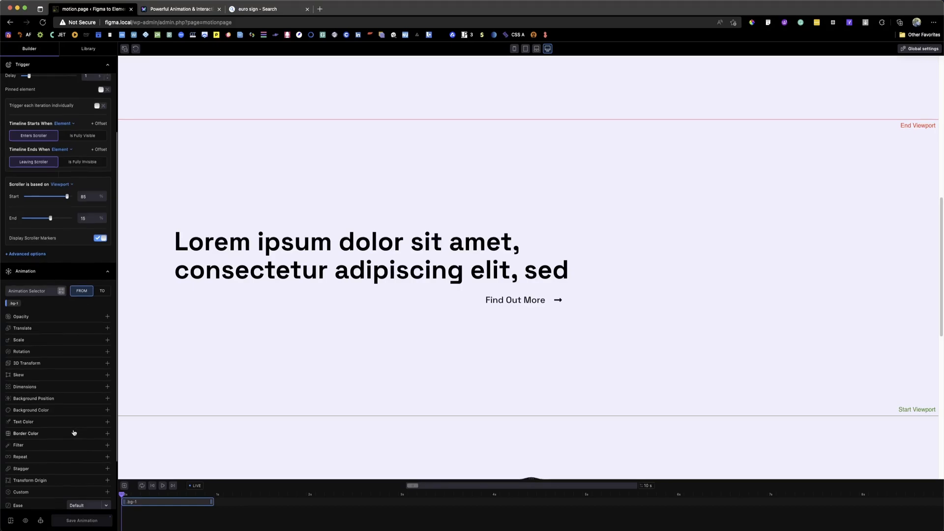
scroll(74, 432, "down", 2)
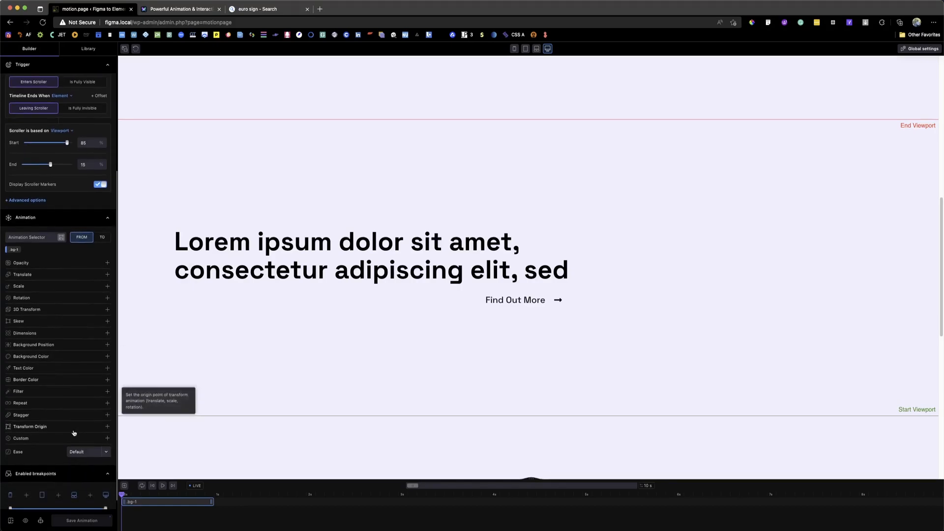
left_click(68, 357)
left_click(105, 370)
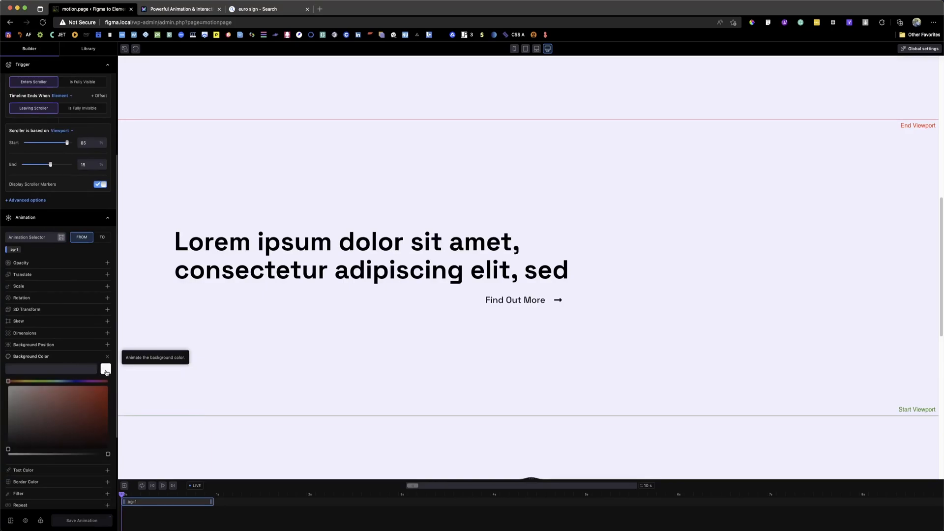
left_click(84, 426)
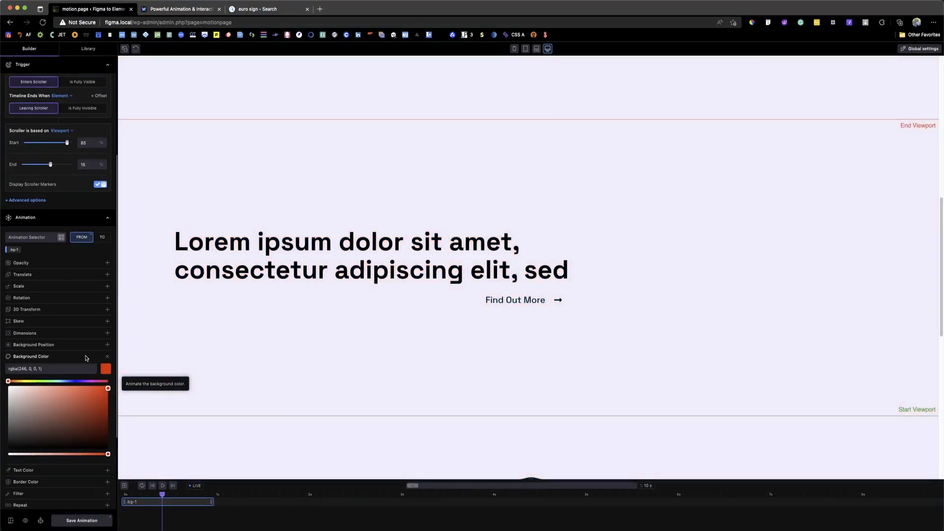
left_click(86, 361)
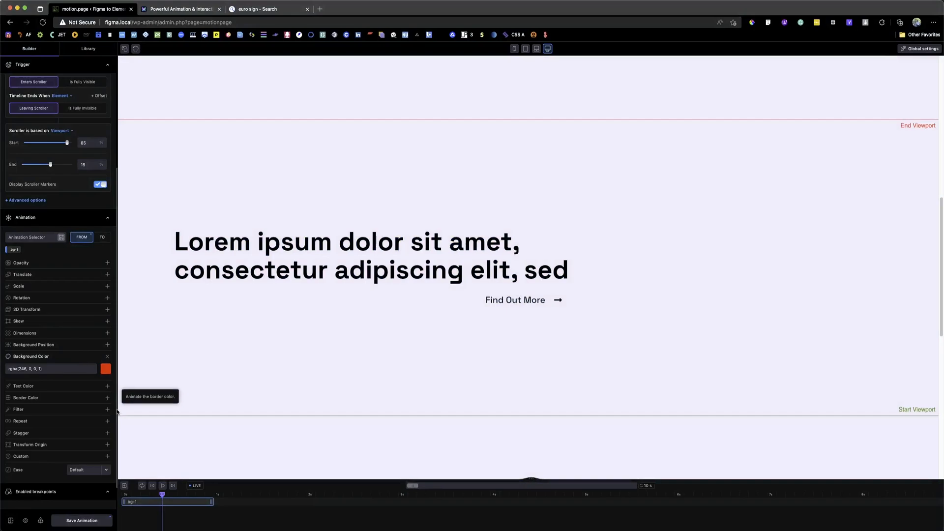
left_click(106, 517)
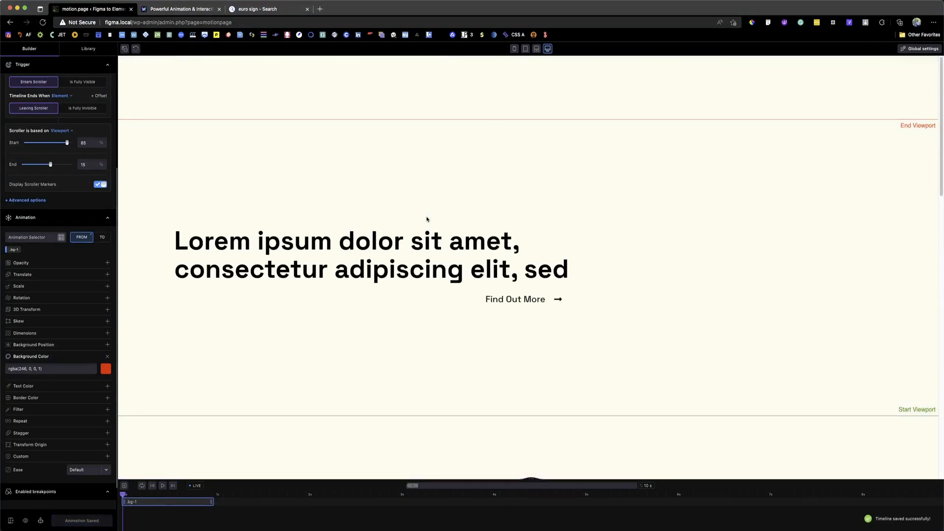
Examine how the .bg-1 section's From background color behaves in the preview as the section moves between the viewport markers.
scroll(427, 219, "down", 5)
scroll(427, 219, "up", 3)
scroll(427, 219, "up", 2)
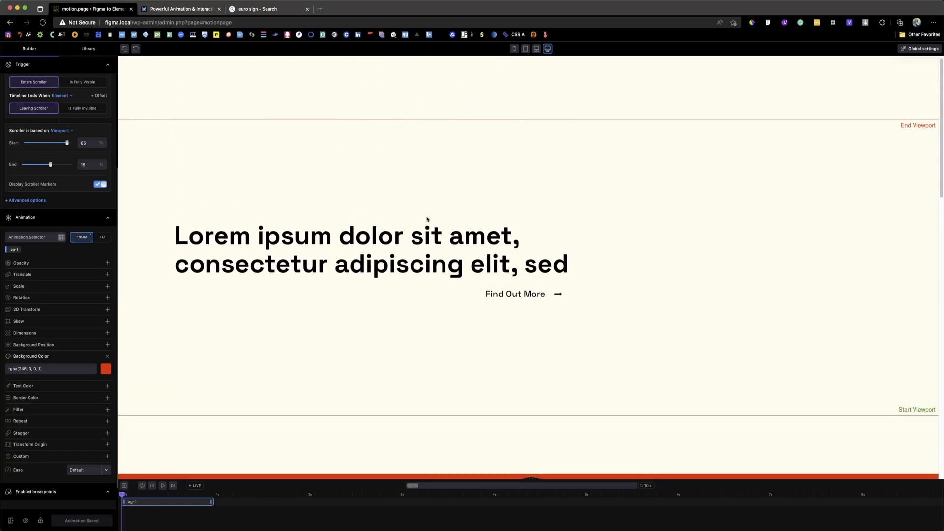
scroll(427, 219, "down", 3)
scroll(427, 220, "down", 2)
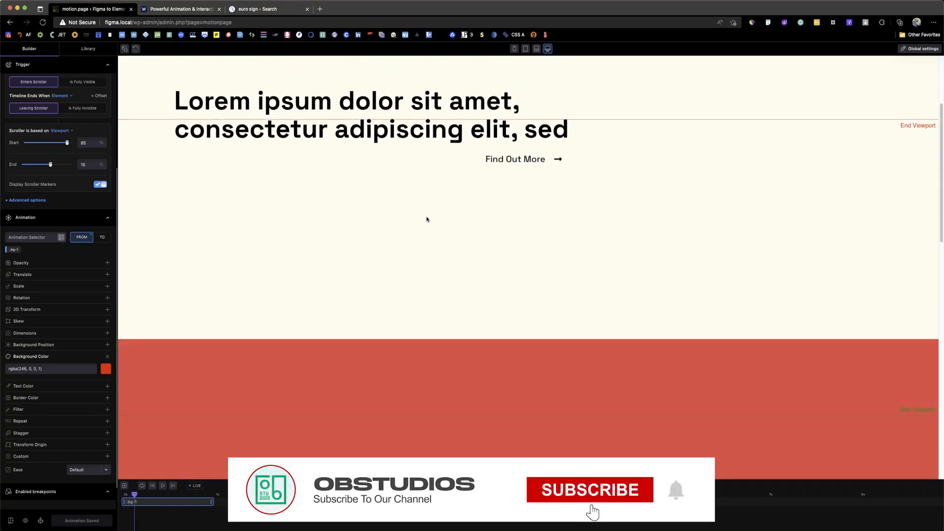
scroll(426, 220, "up", 6)
scroll(427, 221, "down", 5)
scroll(426, 222, "up", 5)
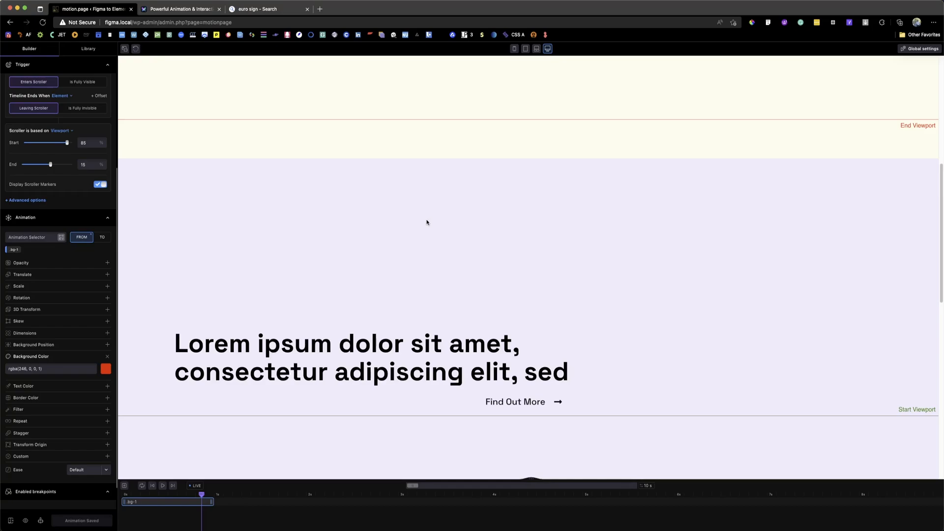
Replace the From background color with a To background color of rgba(248, 1, 1, 1) and save the animation.
left_click(107, 357)
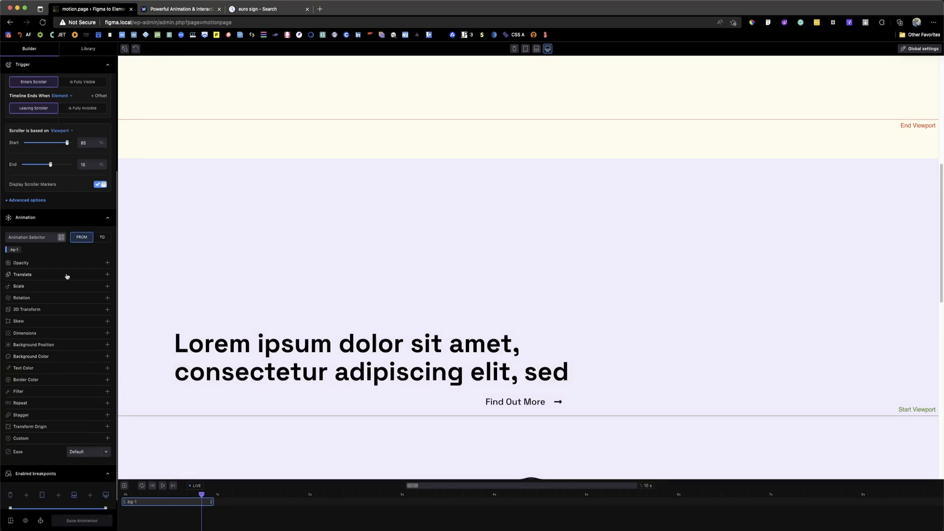
left_click(103, 239)
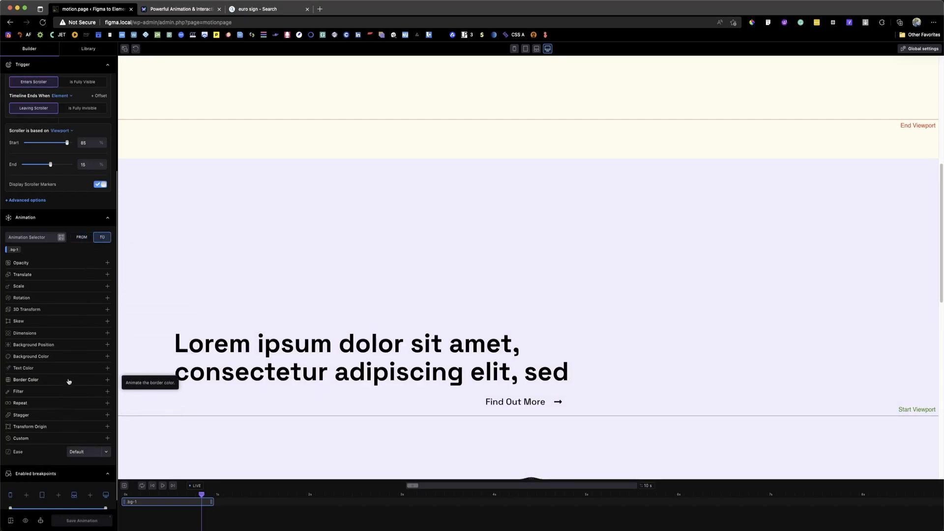
left_click(45, 358)
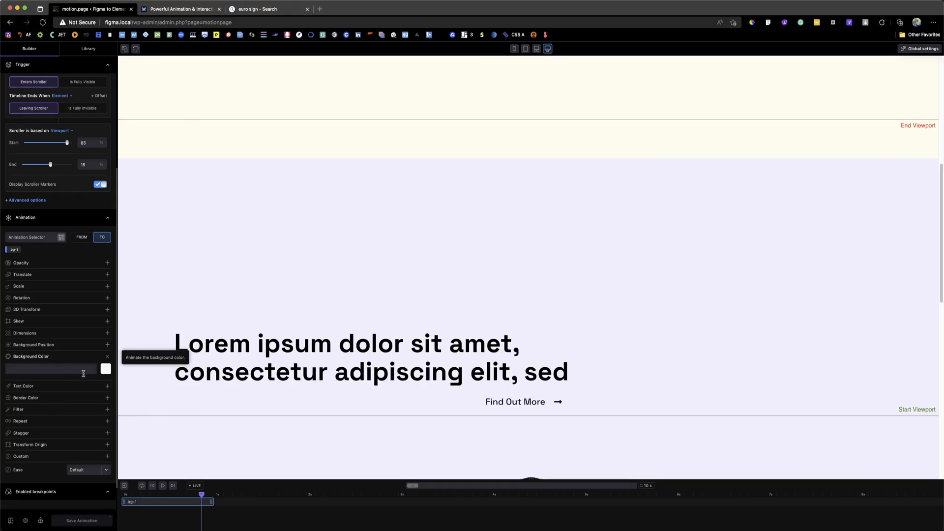
left_click(106, 370)
left_click_drag(84, 394, 108, 388)
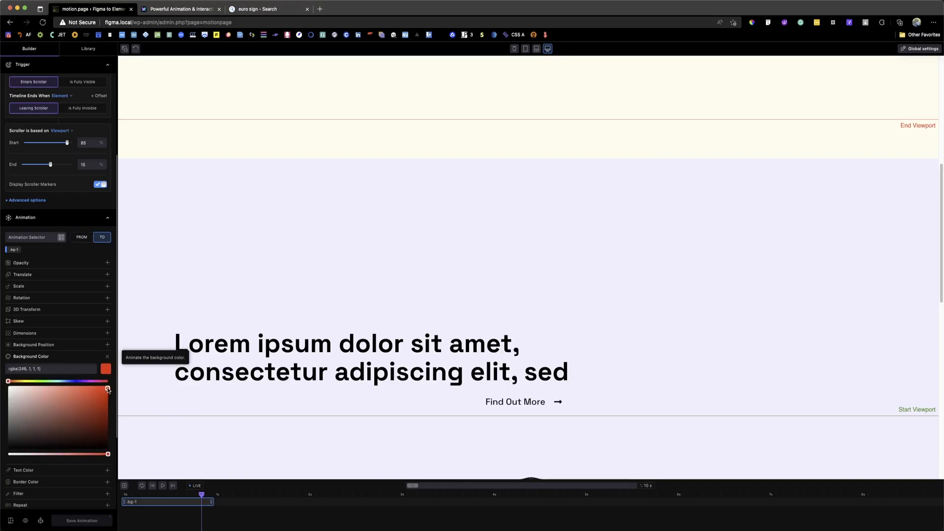
left_click(72, 352)
left_click(75, 521)
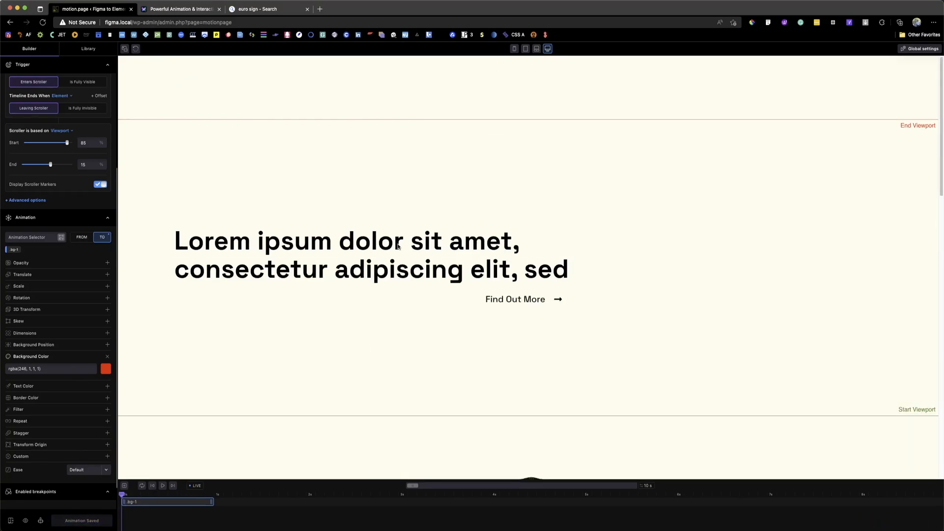
Examine how the .bg-1 section's To background color changes in the preview as the section moves between the viewport markers.
scroll(398, 246, "down", 3)
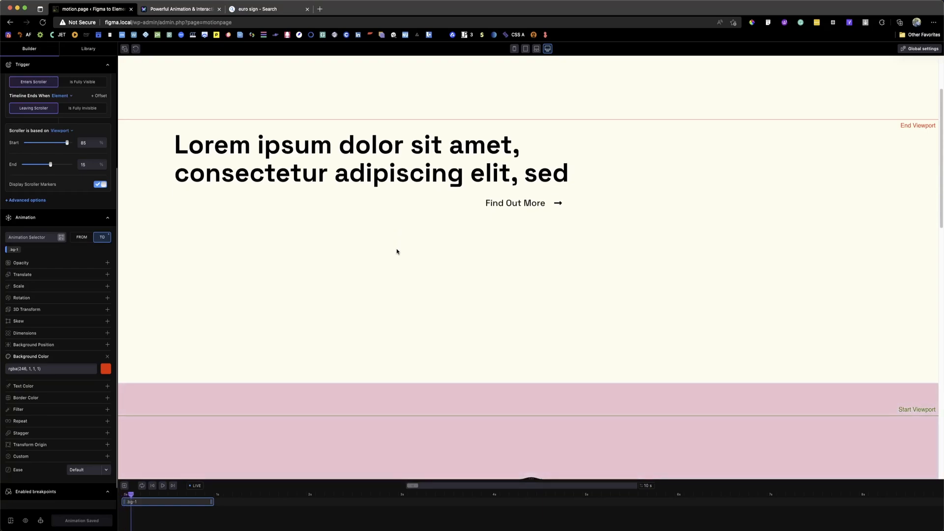
scroll(397, 252, "down", 1)
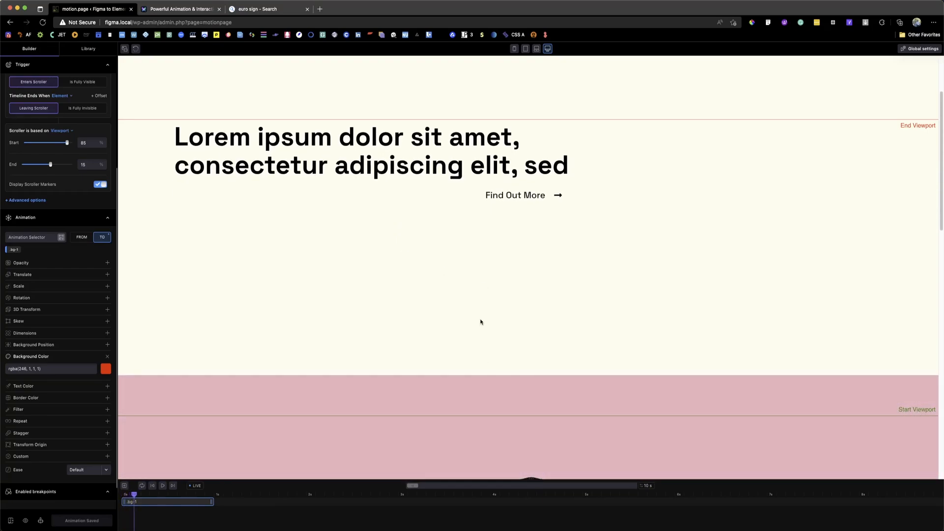
scroll(481, 323, "down", 8)
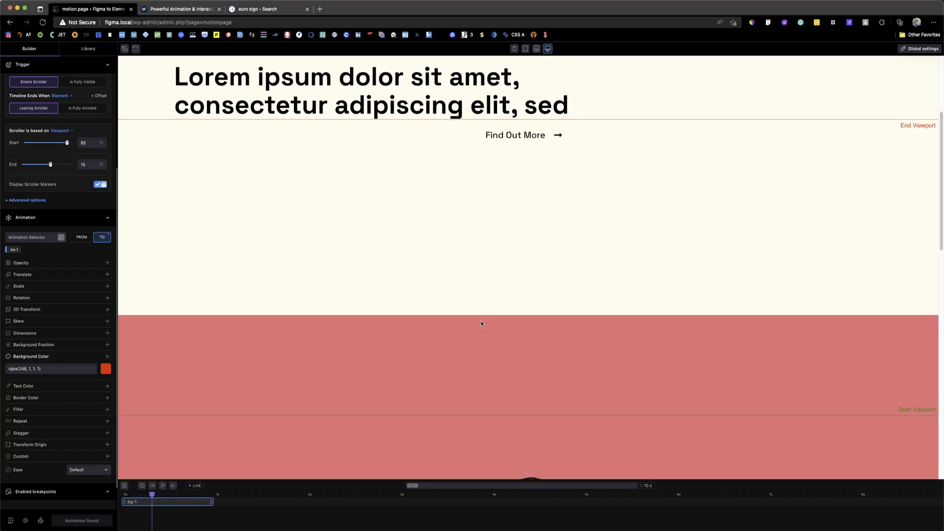
scroll(481, 323, "down", 3)
scroll(482, 324, "up", 5)
scroll(481, 324, "down", 10)
scroll(481, 323, "up", 4)
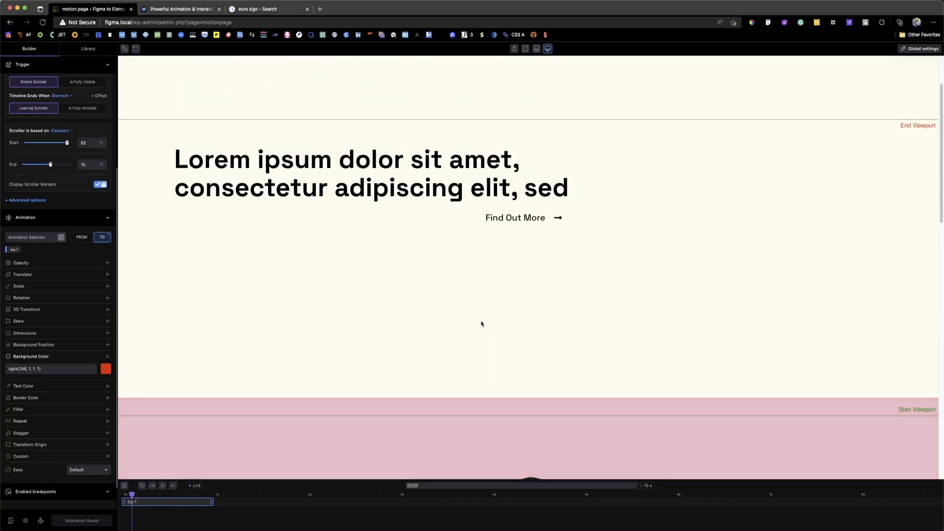
scroll(482, 324, "down", 3)
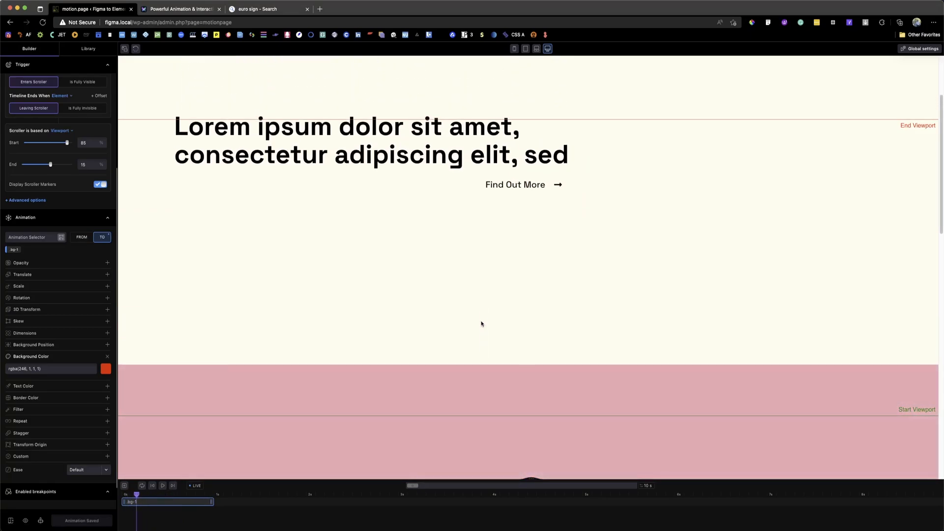
scroll(482, 323, "down", 6)
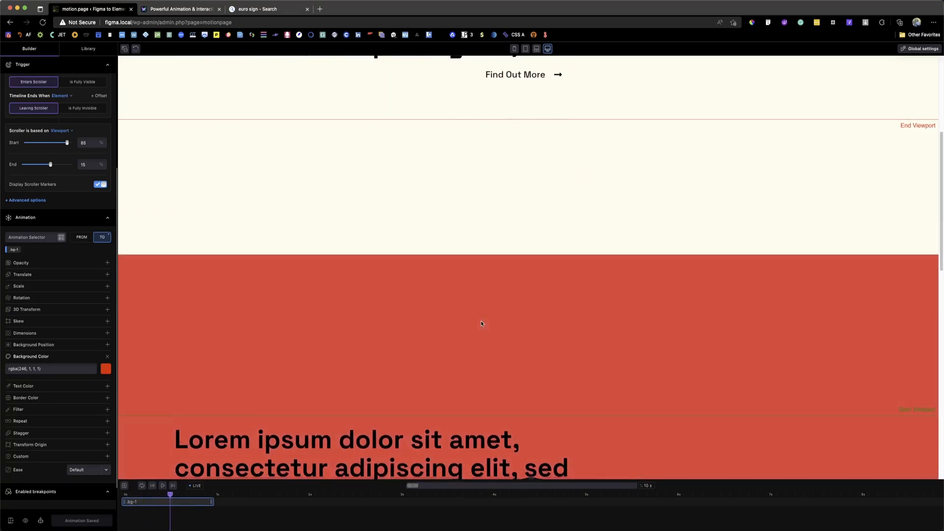
scroll(482, 324, "down", 5)
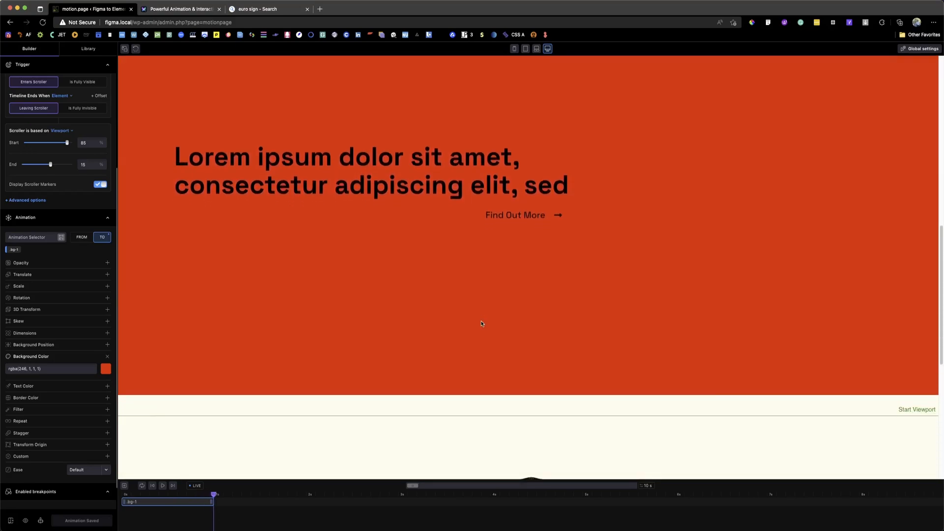
scroll(481, 324, "down", 2)
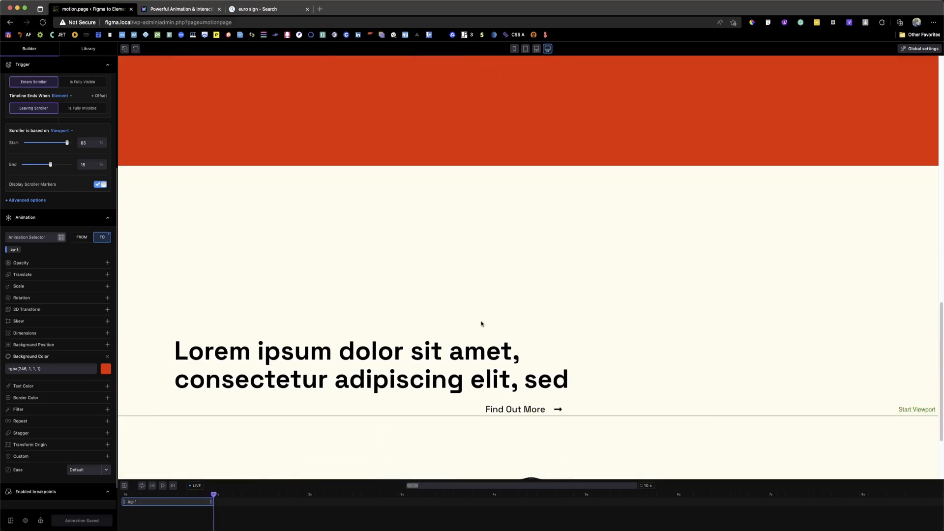
scroll(481, 323, "down", 1)
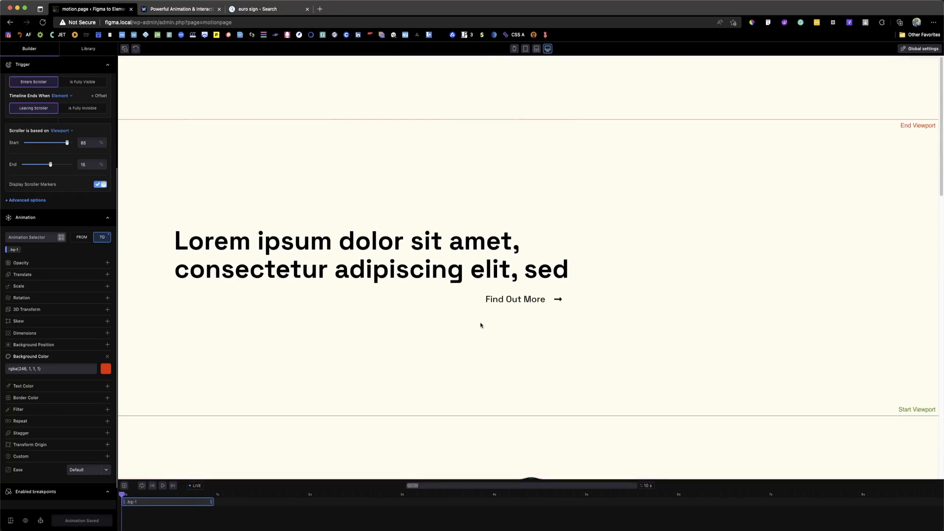
scroll(481, 325, "down", 5)
scroll(481, 325, "down", 5)
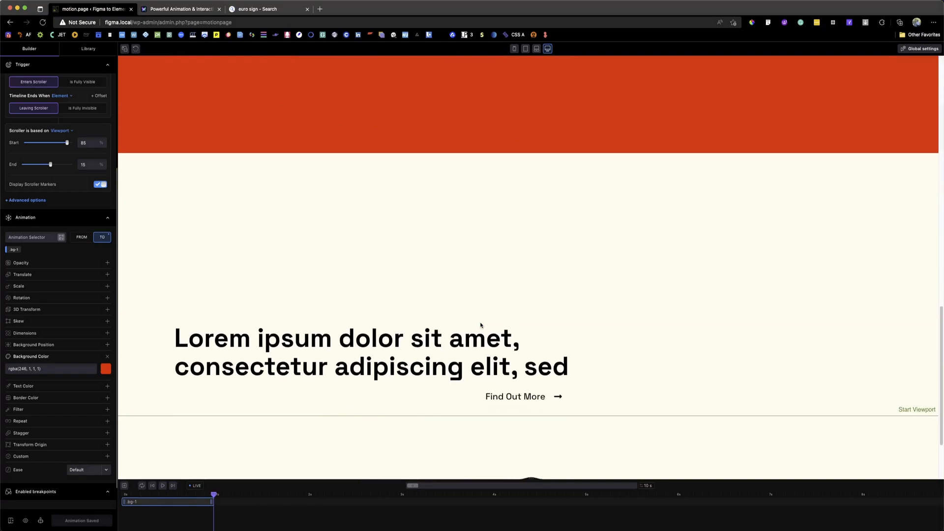
scroll(481, 325, "down", 2)
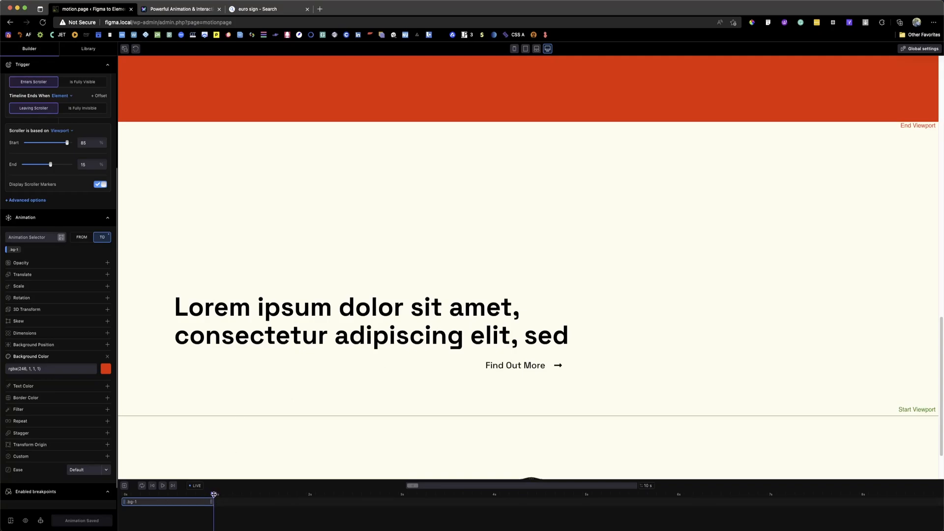
Try the Rough ease on the .bg-1 background color animation, settle on the Slow ease and save the animation.
left_click(84, 471)
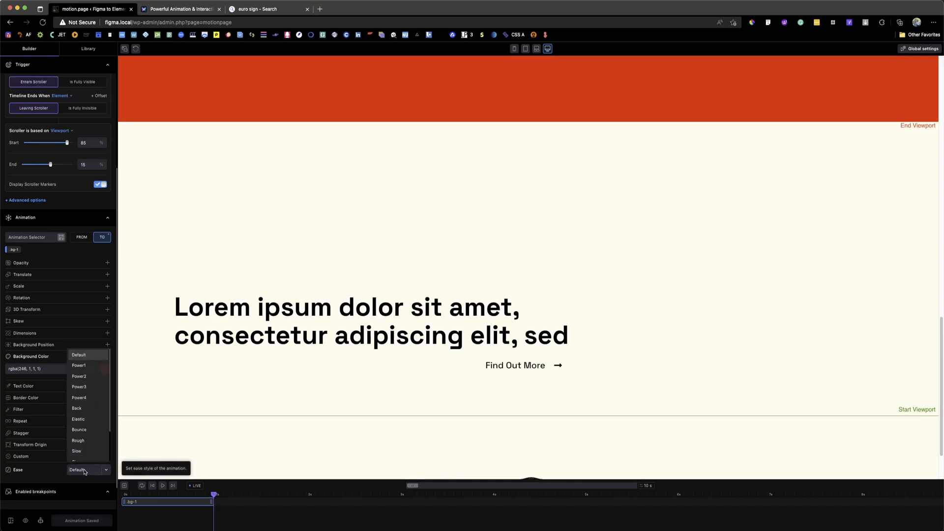
left_click(79, 441)
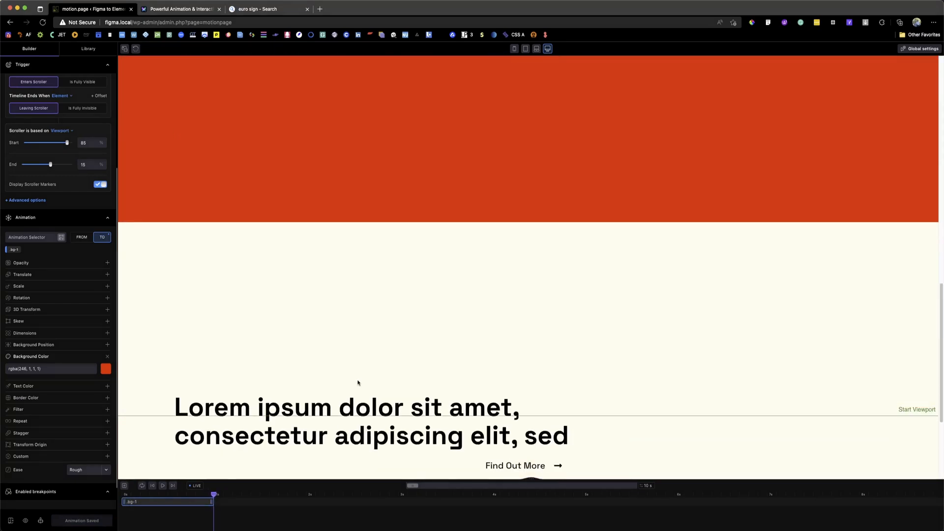
left_click(78, 470)
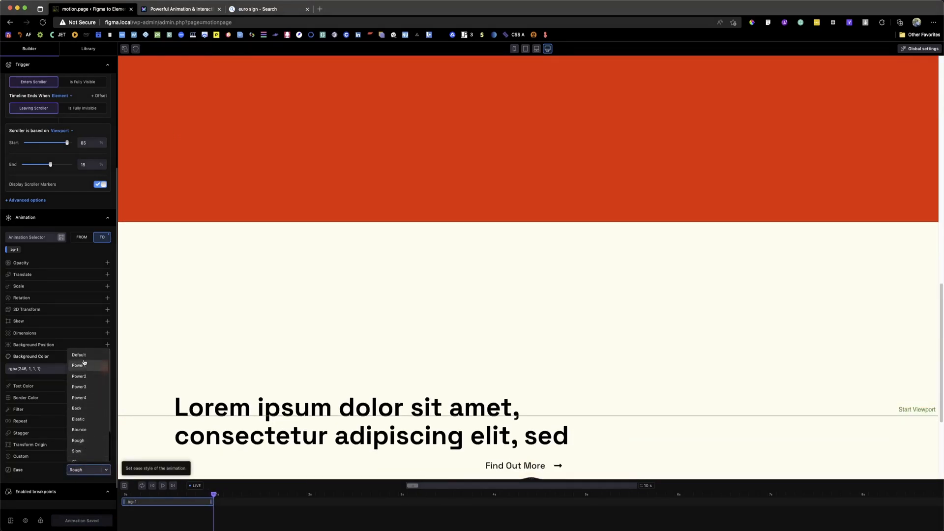
left_click(76, 412)
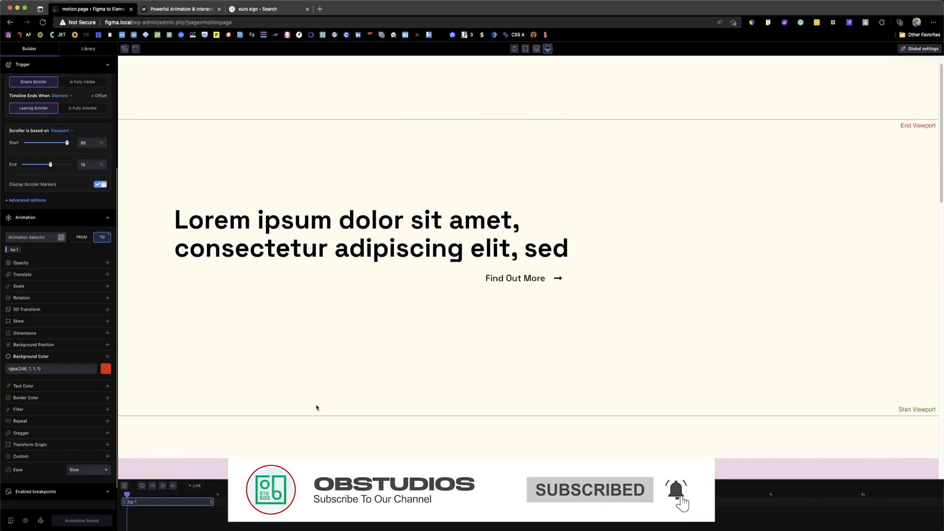
Open the live Bg Color page and examine the .bg-1 section's background color transition while scrolling in both directions.
left_click(25, 521)
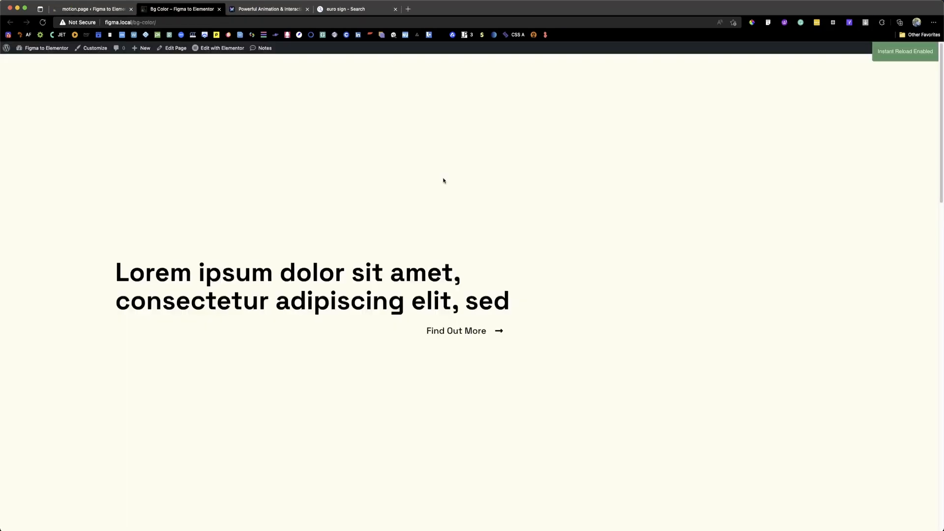
scroll(443, 181, "down", 10)
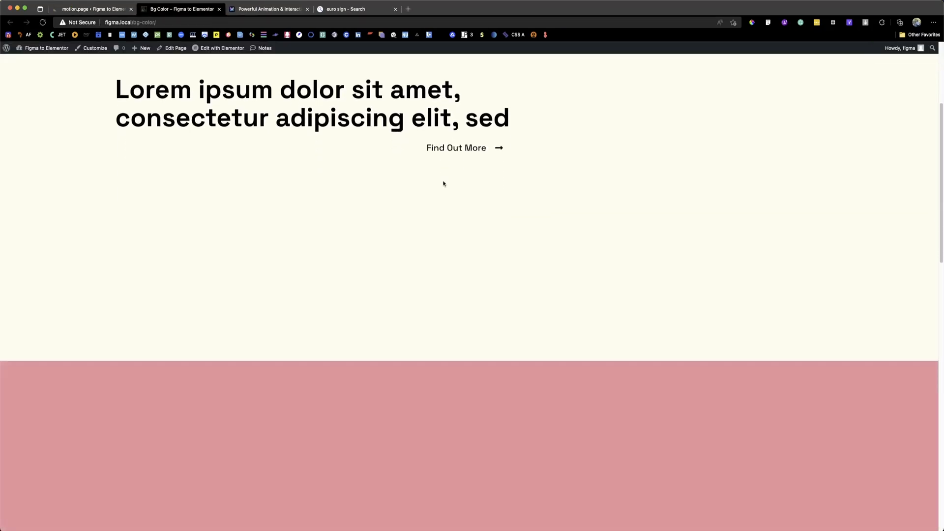
scroll(444, 187, "down", 12)
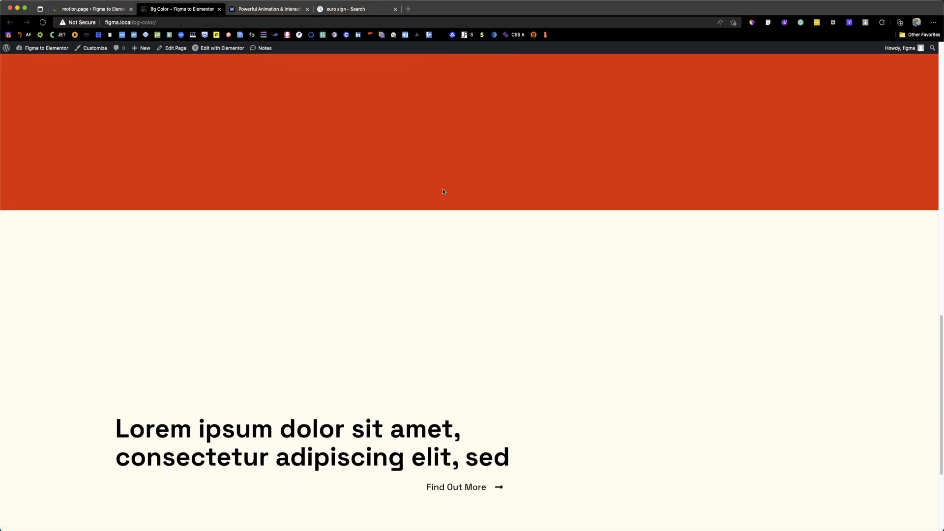
scroll(444, 200, "up", 20)
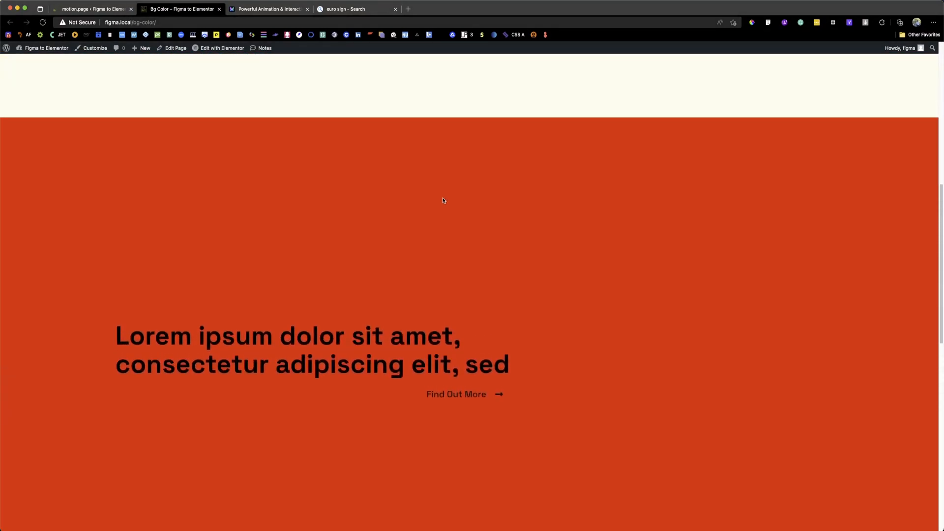
scroll(443, 202, "down", 10)
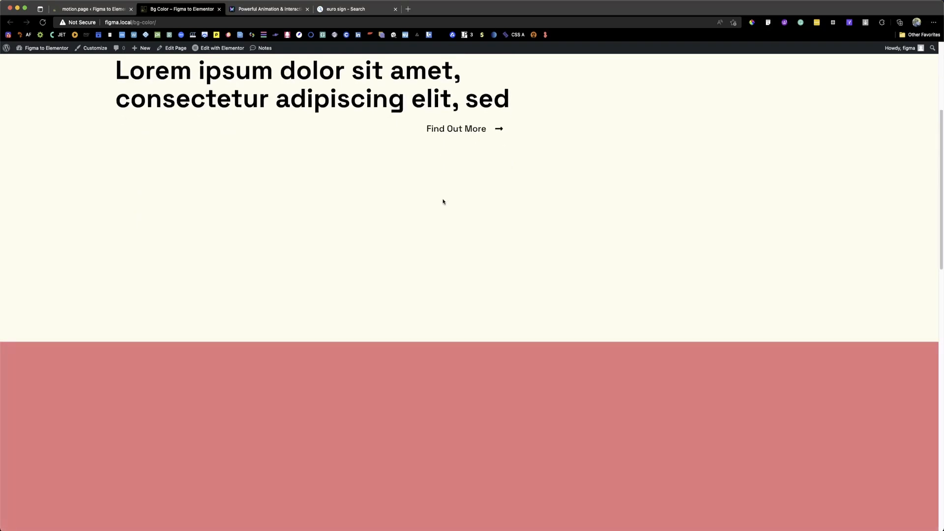
scroll(443, 202, "up", 10)
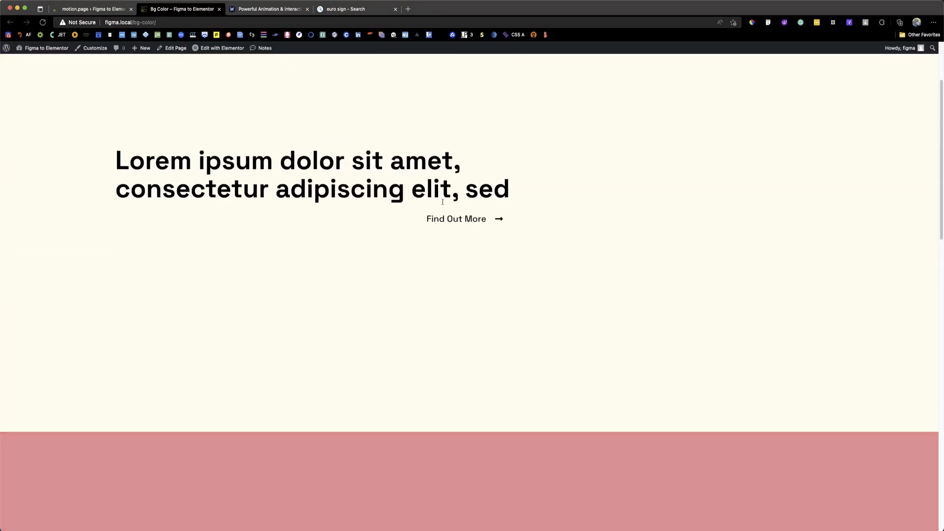
scroll(443, 204, "down", 10)
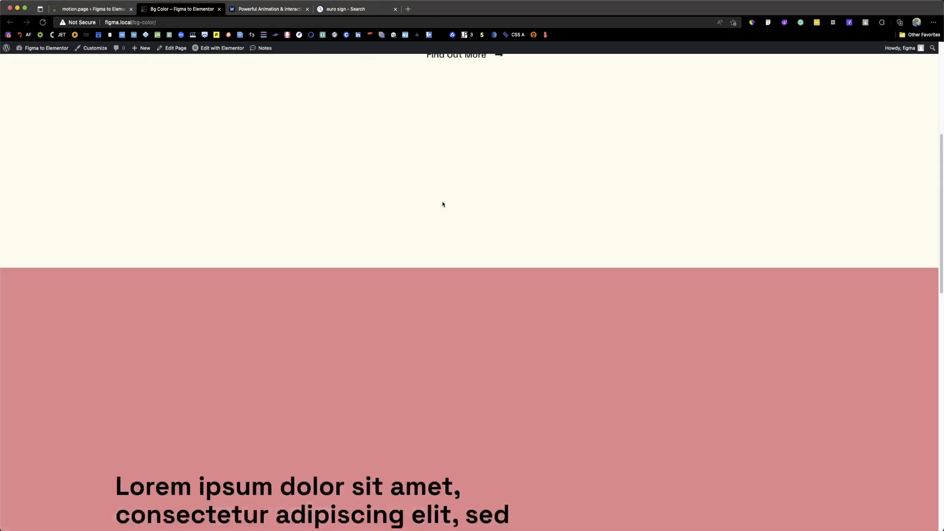
scroll(442, 204, "down", 6)
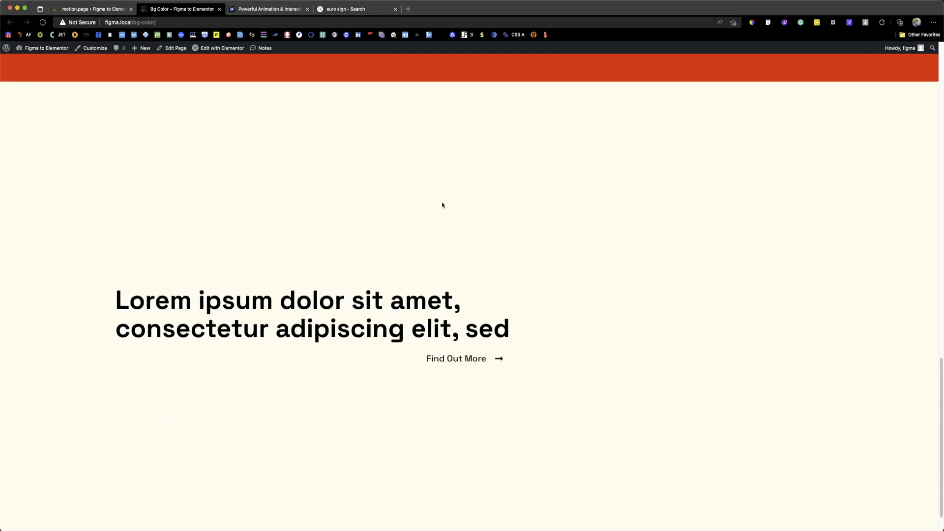
scroll(442, 205, "up", 15)
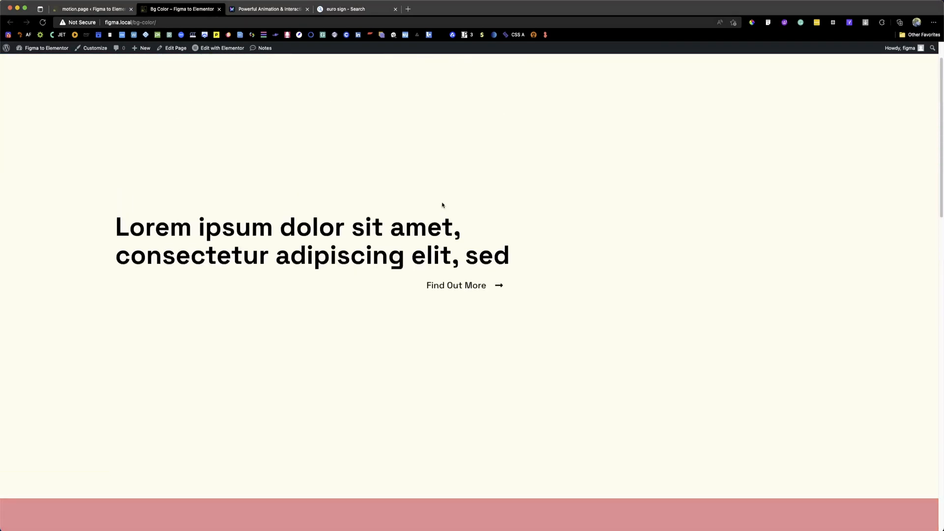